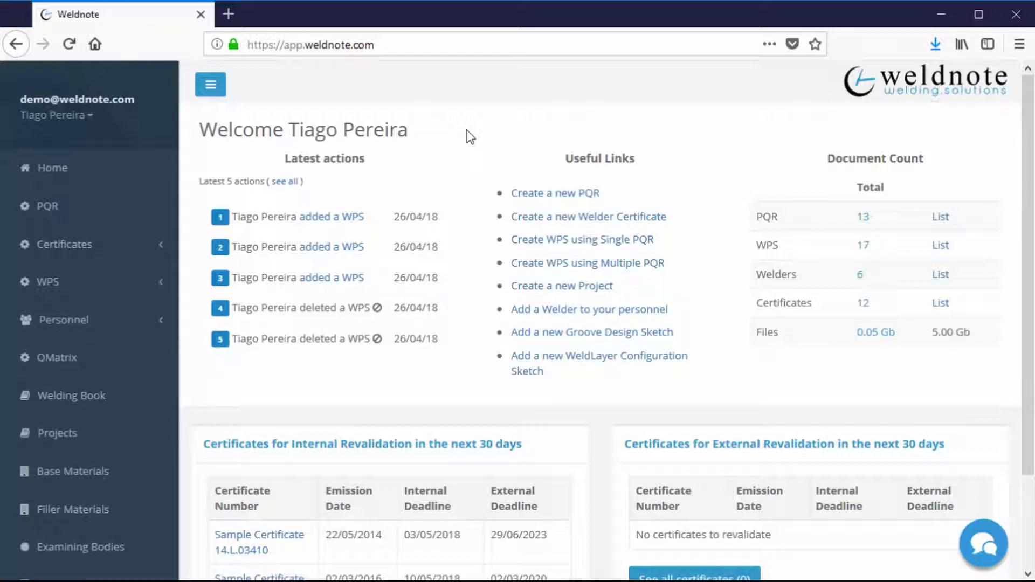
# Expand the WPS section in the sidebar and open the WPS list page.
pyautogui.click(152, 289)
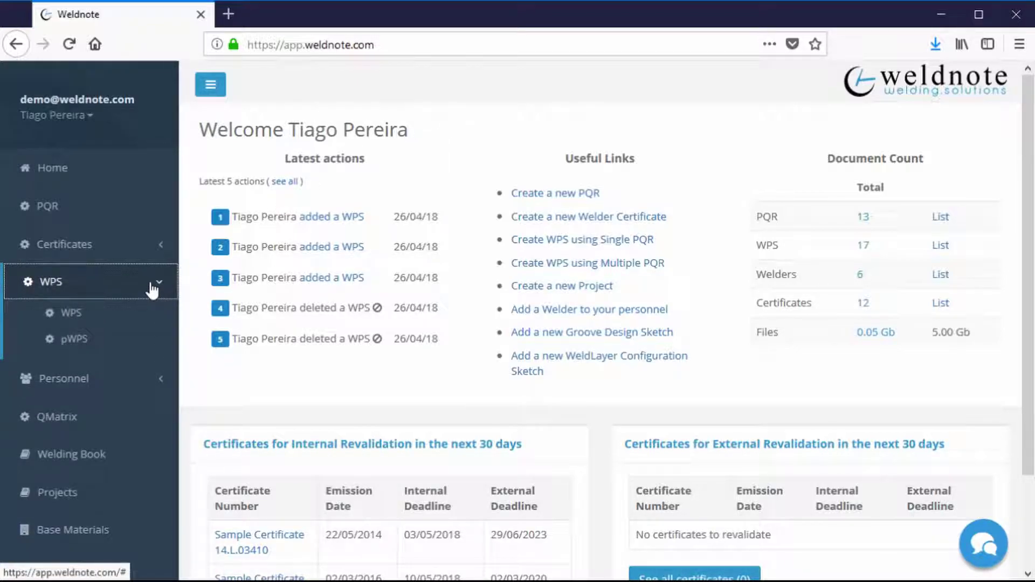
pyautogui.click(141, 322)
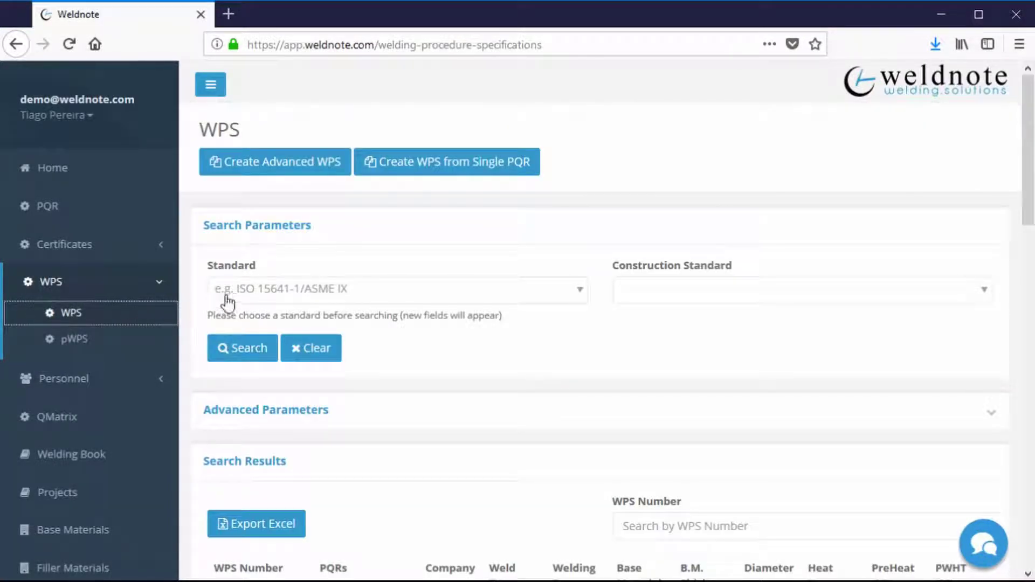
# Start a single-PQR WPS and select Sample PQR 1 as the source PQR.
pyautogui.click(459, 162)
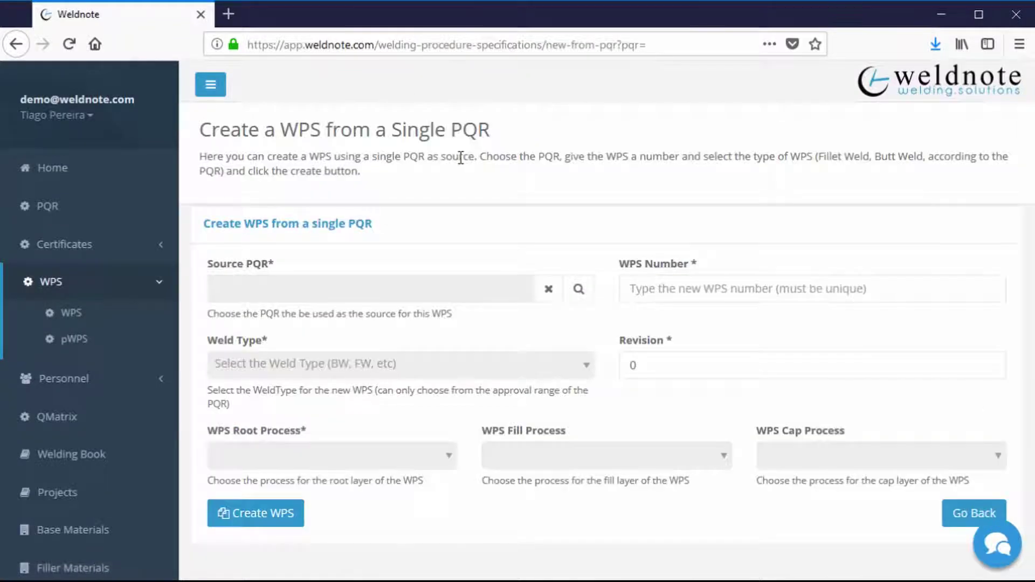
pyautogui.click(586, 294)
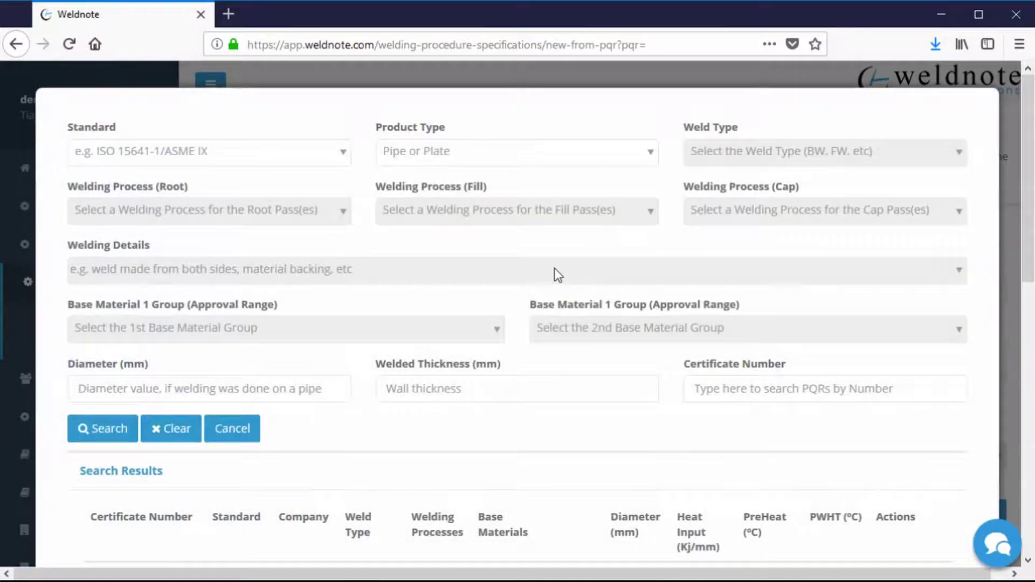
pyautogui.scroll(-2, 555, 269)
pyautogui.scroll(-1, 555, 268)
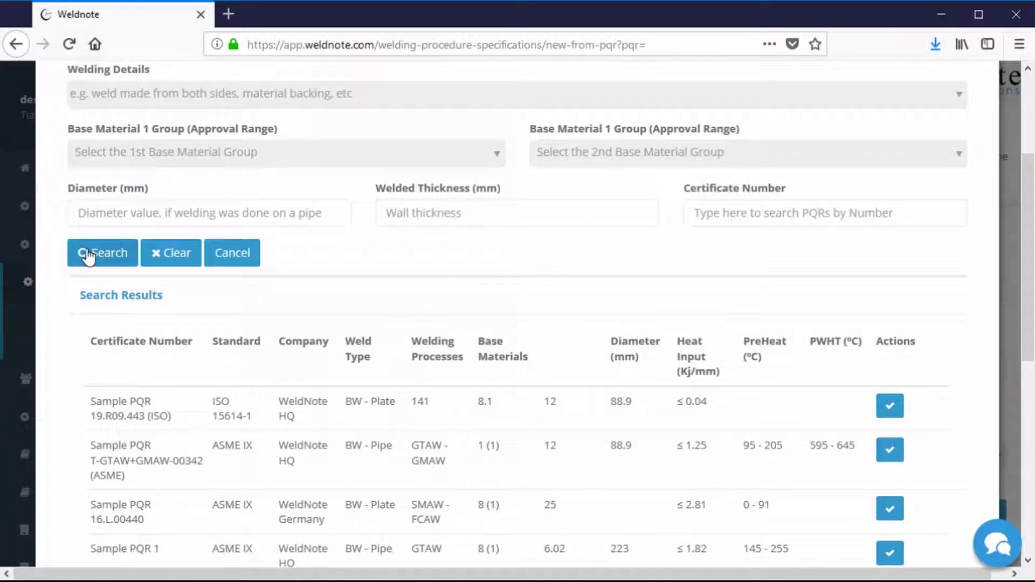
pyautogui.scroll(-5, 89, 256)
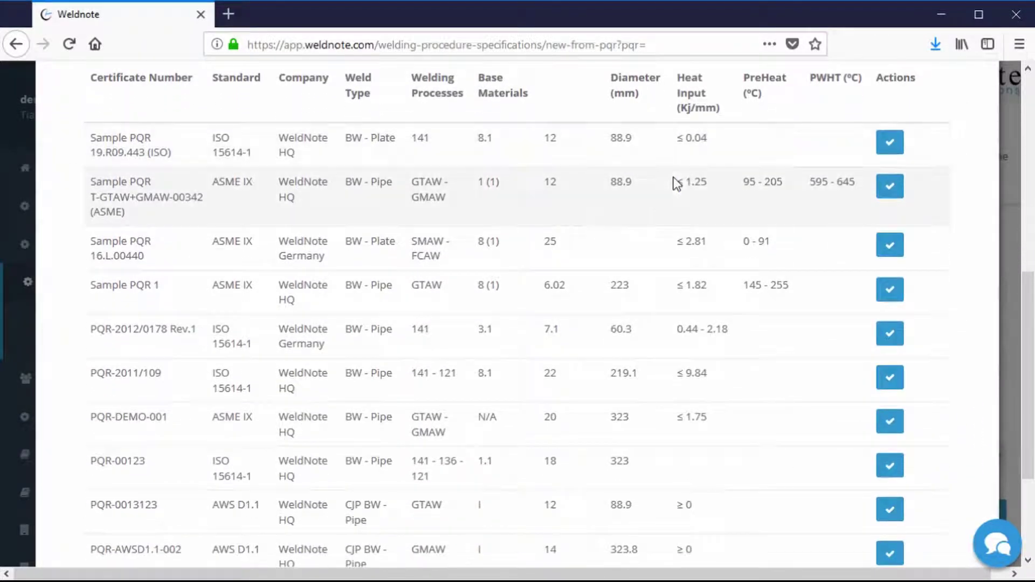
pyautogui.click(889, 289)
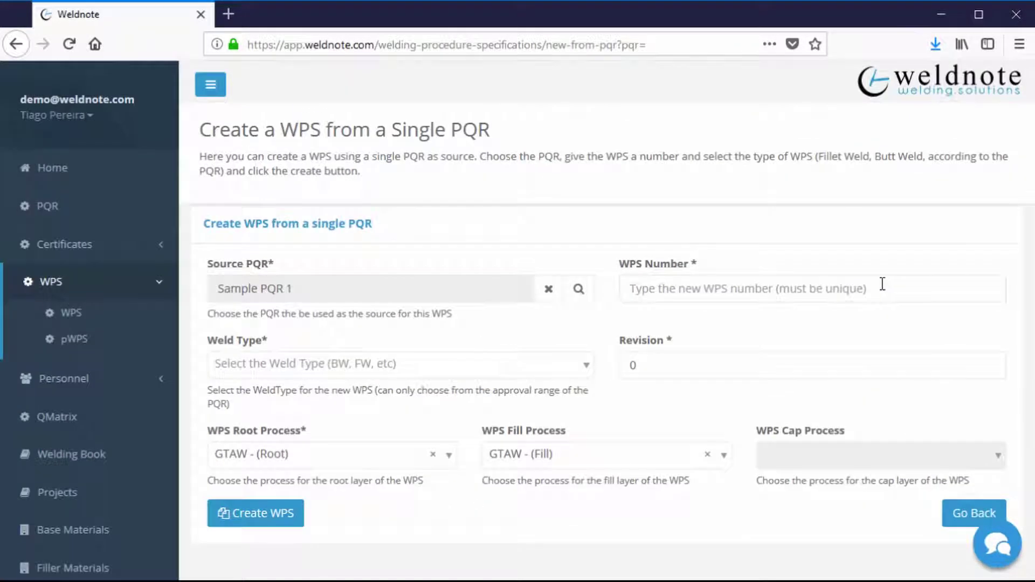
# Create WPS-DEMO-005 as a BW - Butt Weld with GTAW root and fill processes.
pyautogui.click(787, 295)
pyautogui.write('WPS')
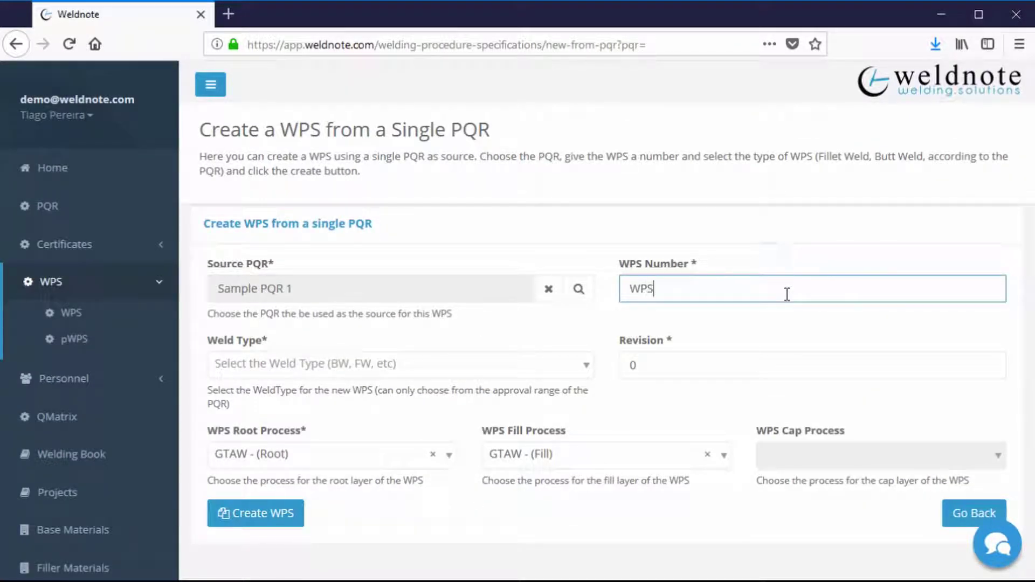
pyautogui.write('-DEMO-005')
pyautogui.click(393, 367)
pyautogui.click(313, 415)
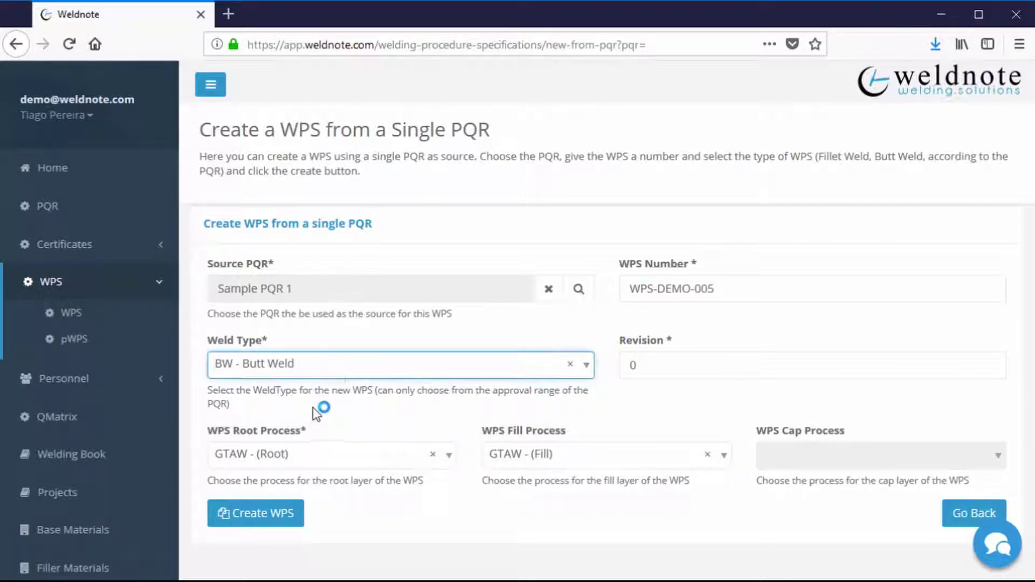
pyautogui.click(325, 454)
pyautogui.click(329, 456)
pyautogui.click(536, 455)
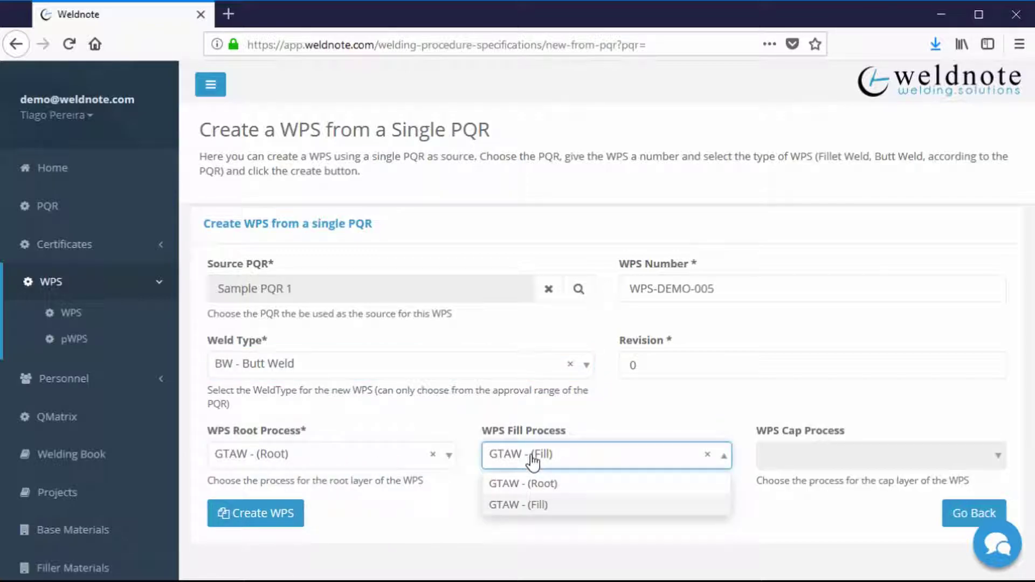
pyautogui.click(520, 501)
pyautogui.click(264, 512)
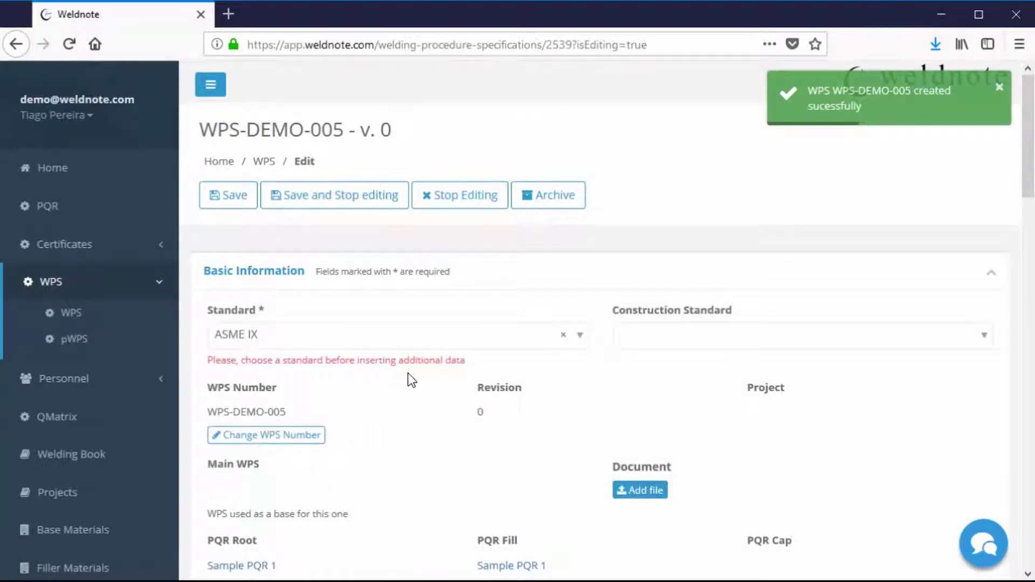
pyautogui.scroll(-10, 411, 381)
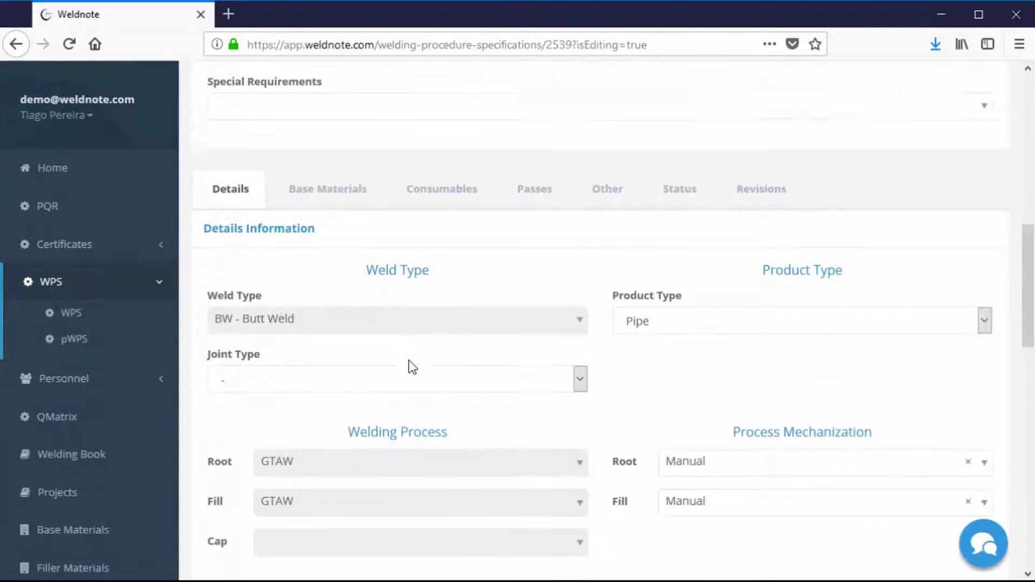
pyautogui.scroll(-3, 409, 360)
pyautogui.scroll(-4, 441, 318)
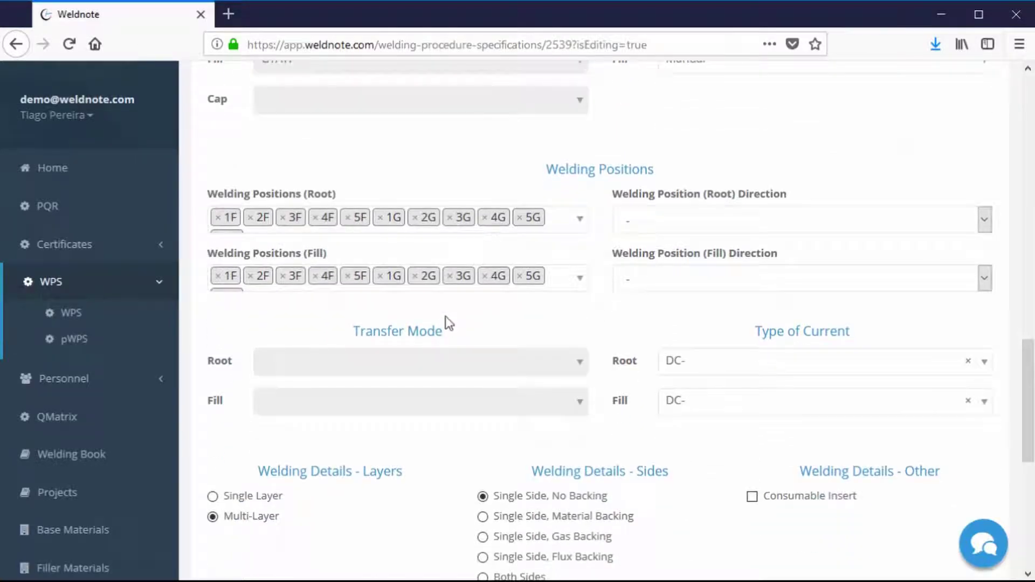
pyautogui.scroll(-3, 445, 318)
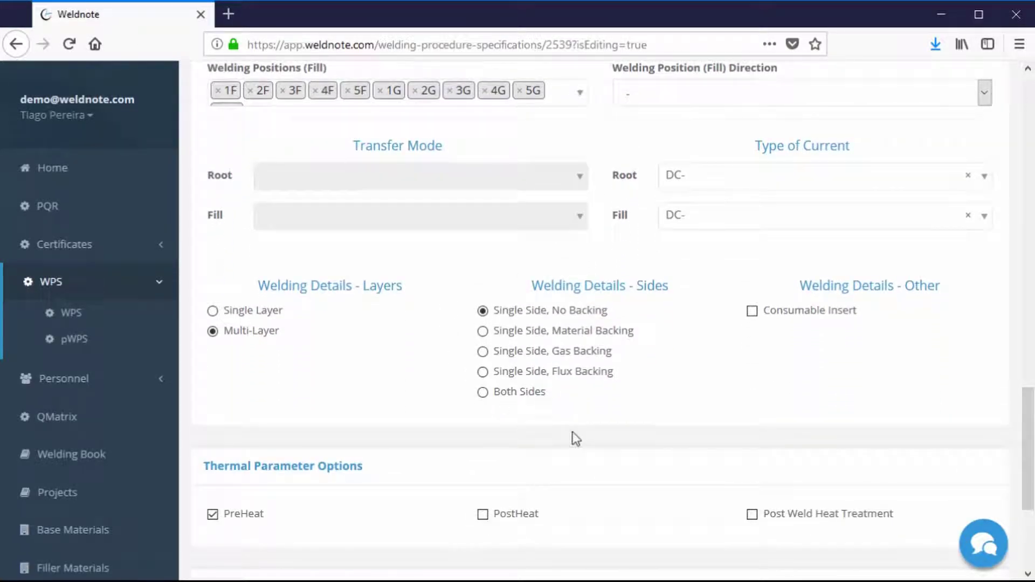
pyautogui.scroll(12, 575, 439)
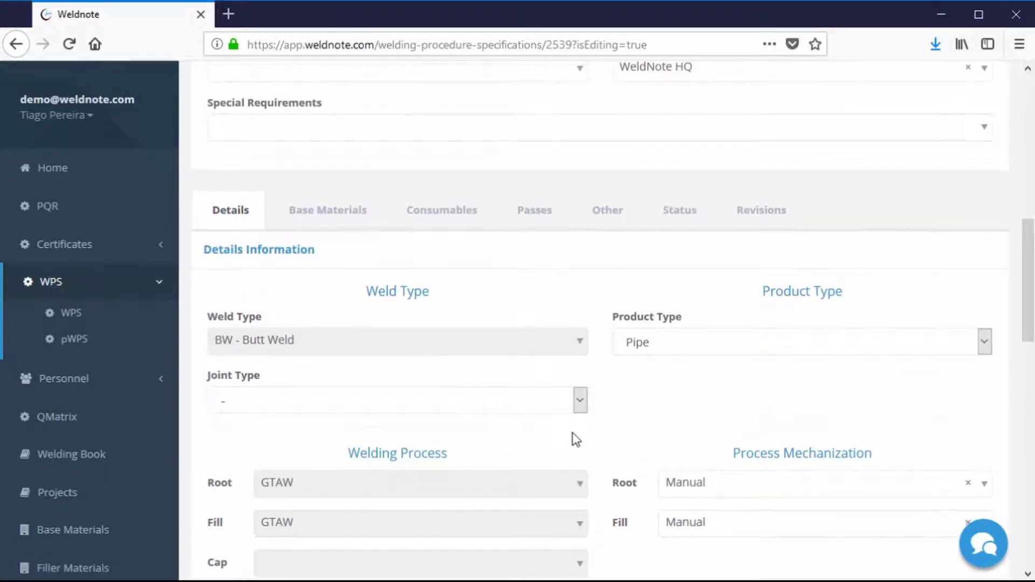
pyautogui.scroll(2, 576, 439)
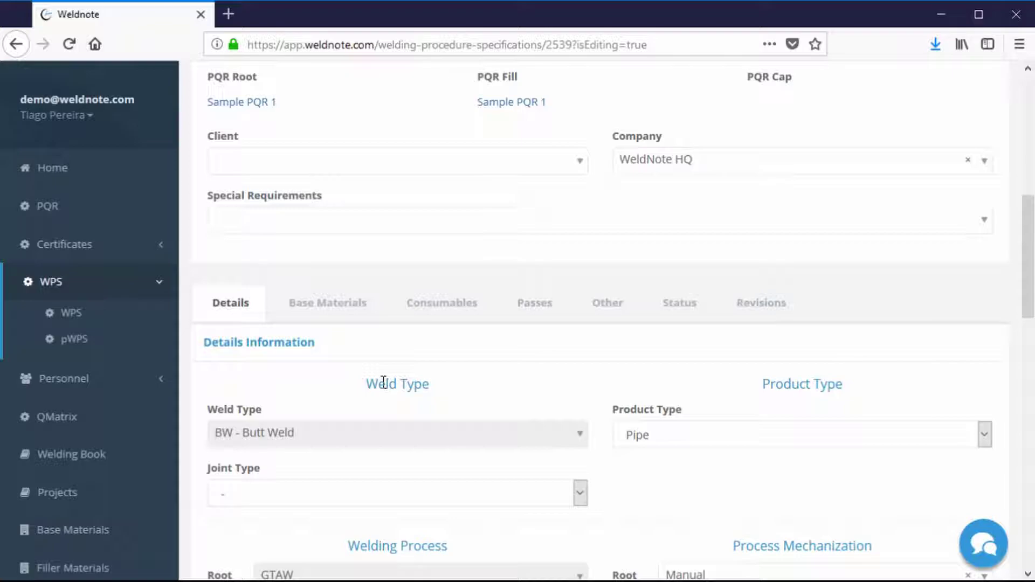
pyautogui.scroll(-4, 383, 381)
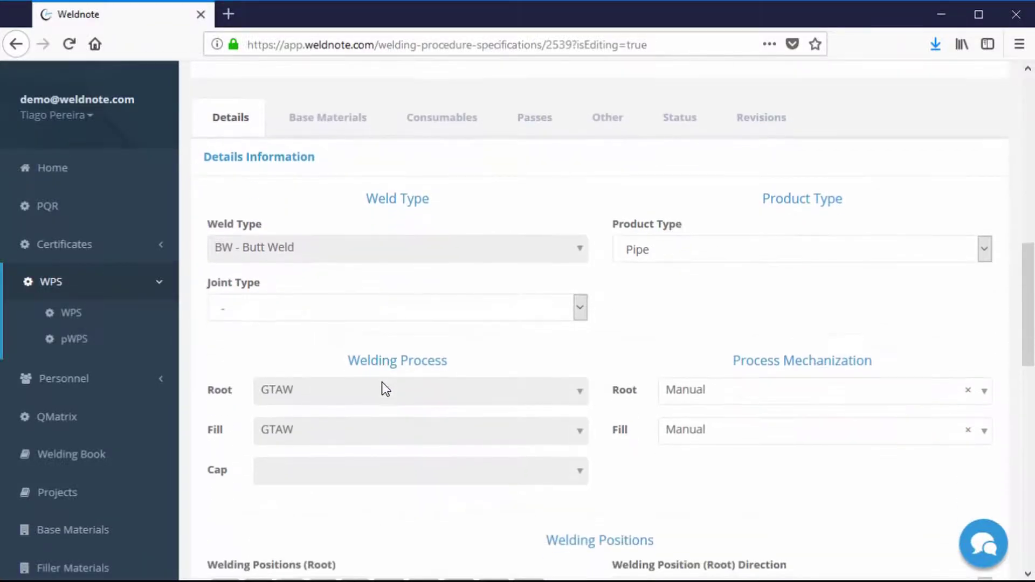
pyautogui.scroll(-3, 384, 389)
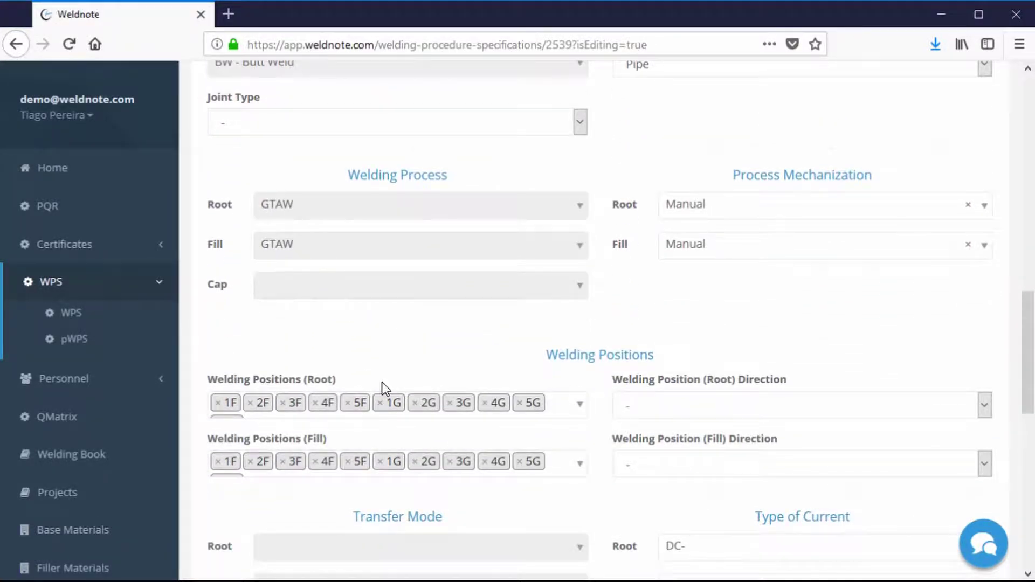
pyautogui.scroll(-2, 384, 389)
pyautogui.scroll(-3, 384, 390)
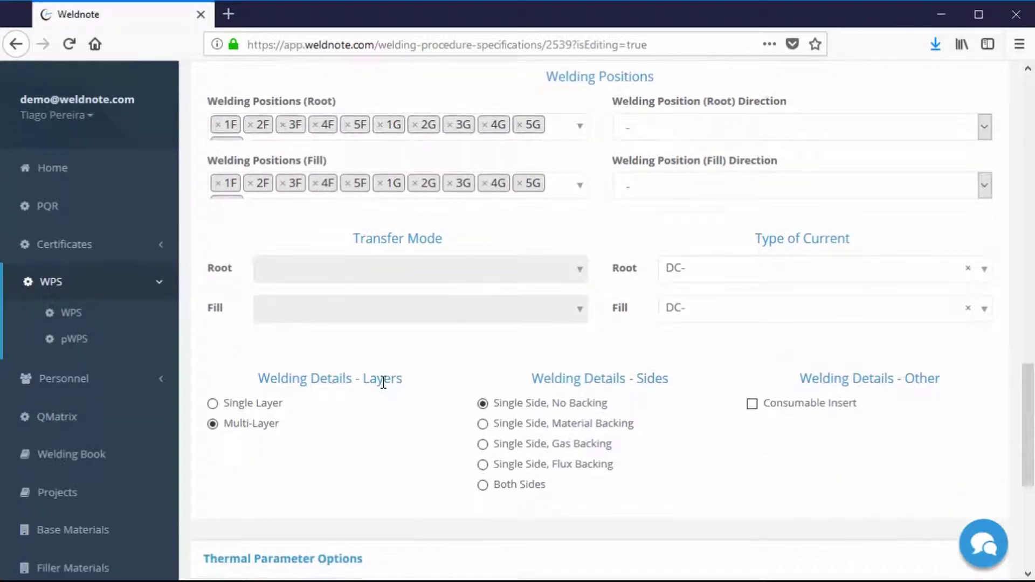
pyautogui.scroll(-5, 384, 382)
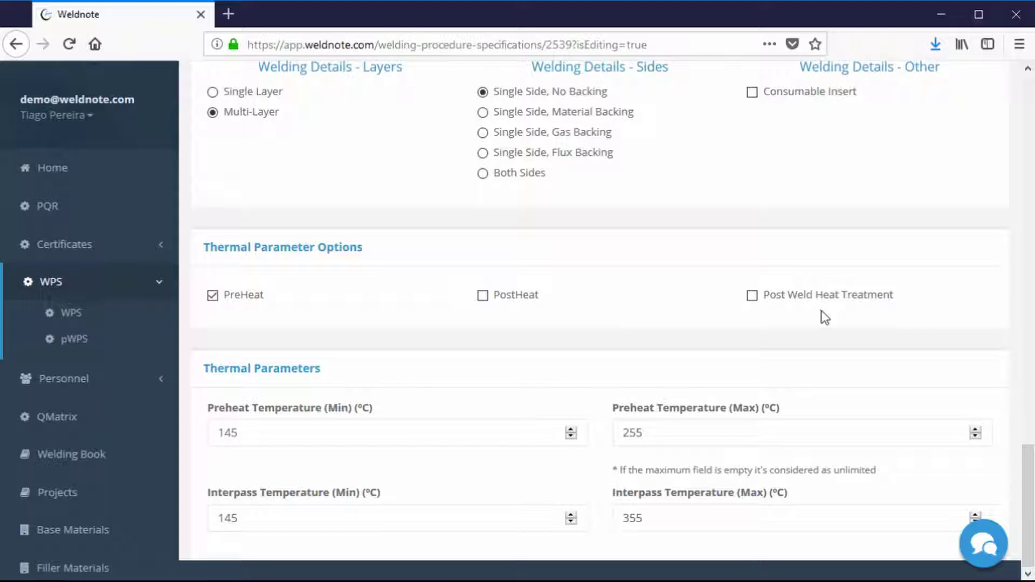
pyautogui.scroll(20, 733, 460)
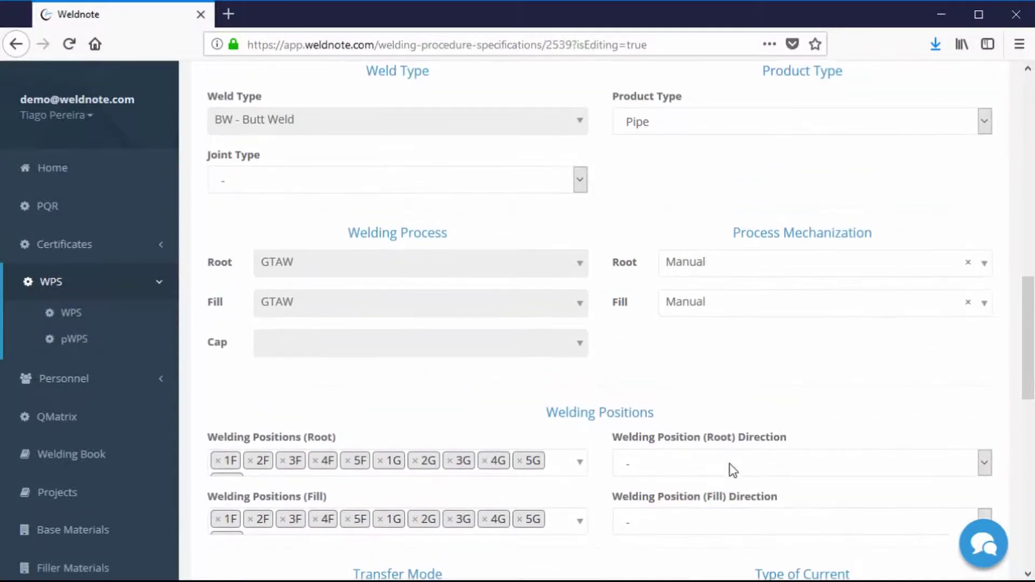
# In the base materials section, set Base Material 1 to SA 1010 grade 40.
pyautogui.click(338, 462)
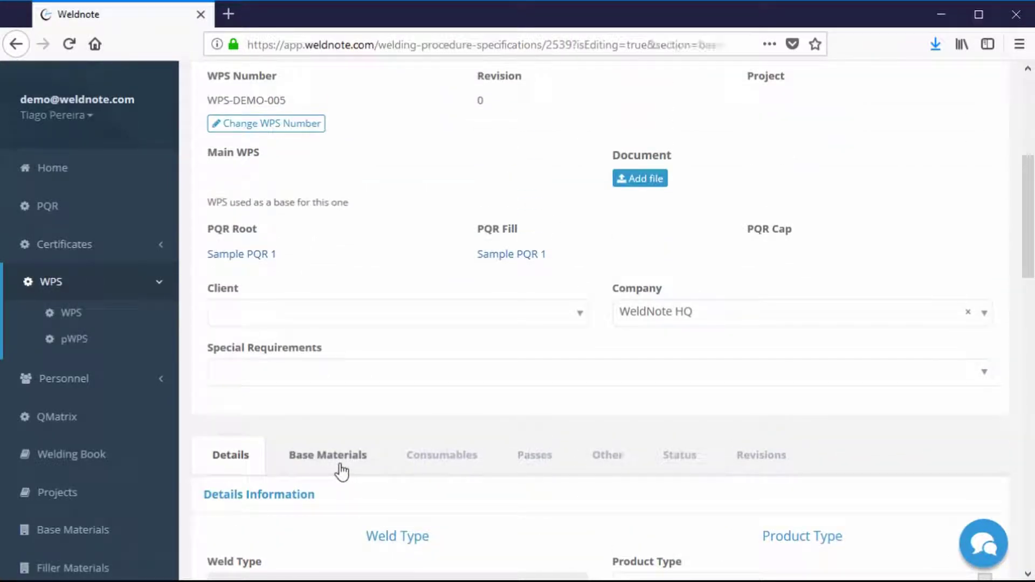
pyautogui.scroll(-1, 462, 250)
pyautogui.scroll(-5, 462, 250)
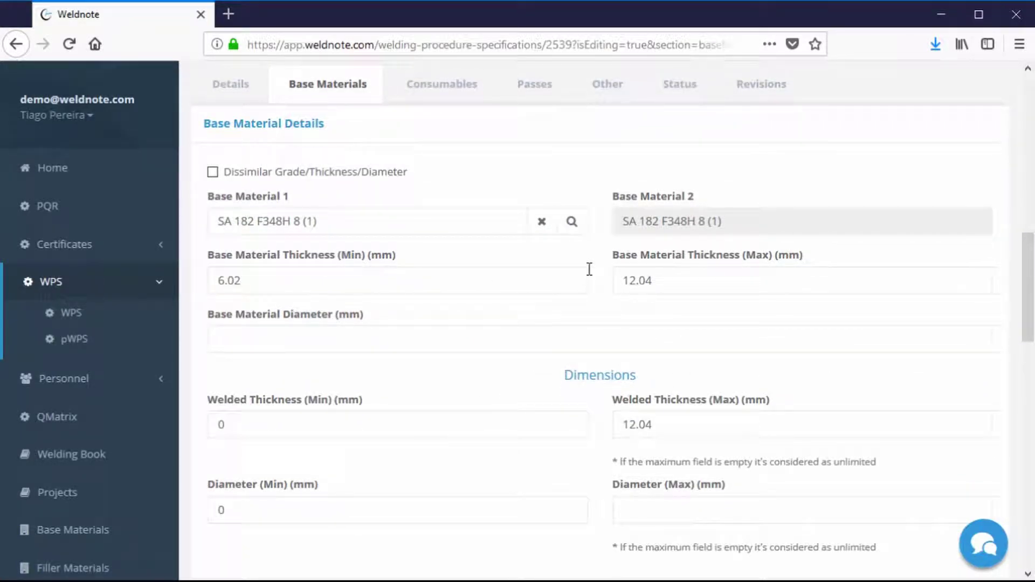
pyautogui.click(582, 228)
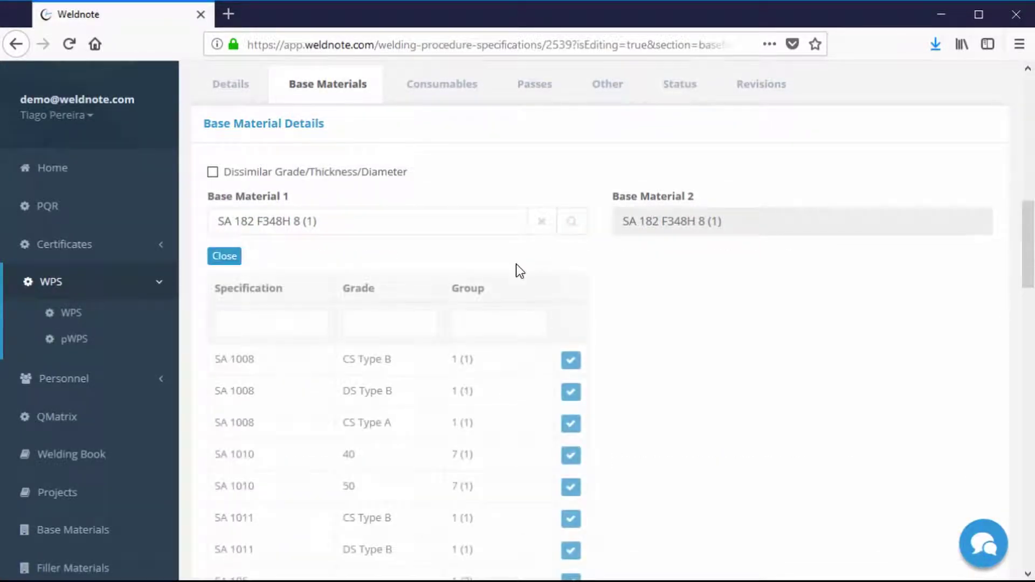
pyautogui.scroll(-2, 516, 261)
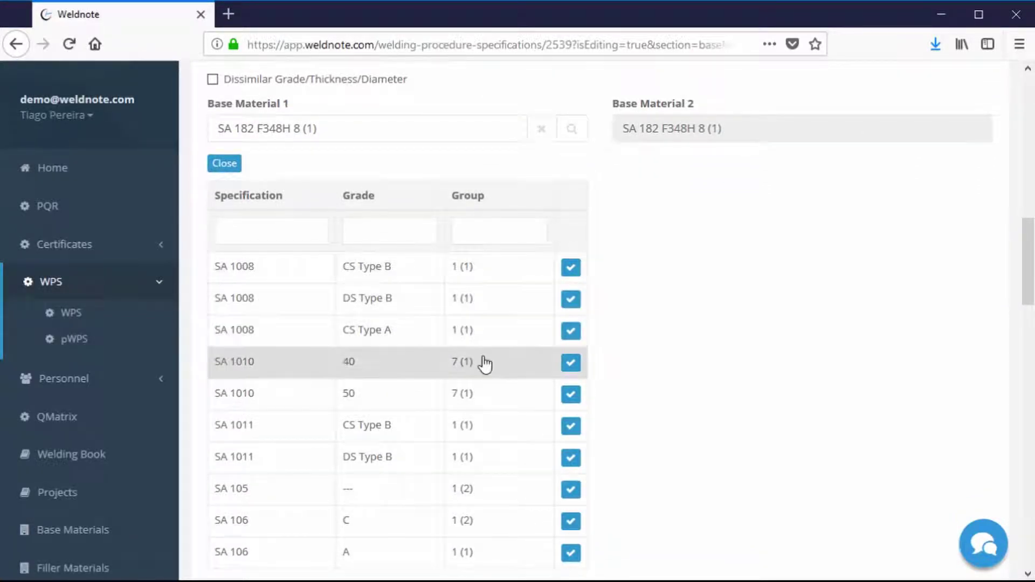
pyautogui.click(485, 364)
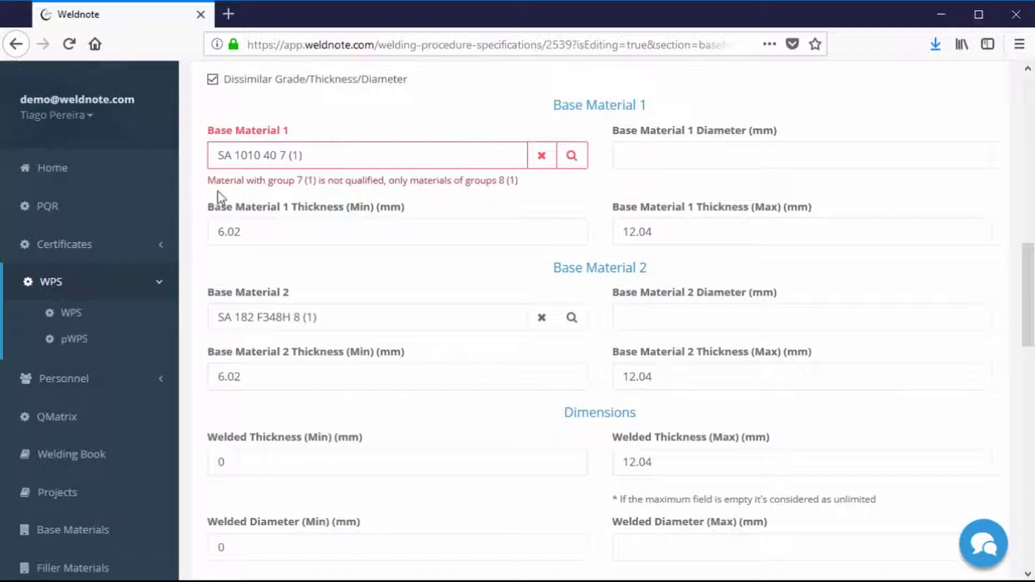
# Filter by grade 316L and set both Base Materials 1 and 2 to SA 182 F316L.
pyautogui.click(583, 163)
pyautogui.click(412, 275)
pyautogui.write('31')
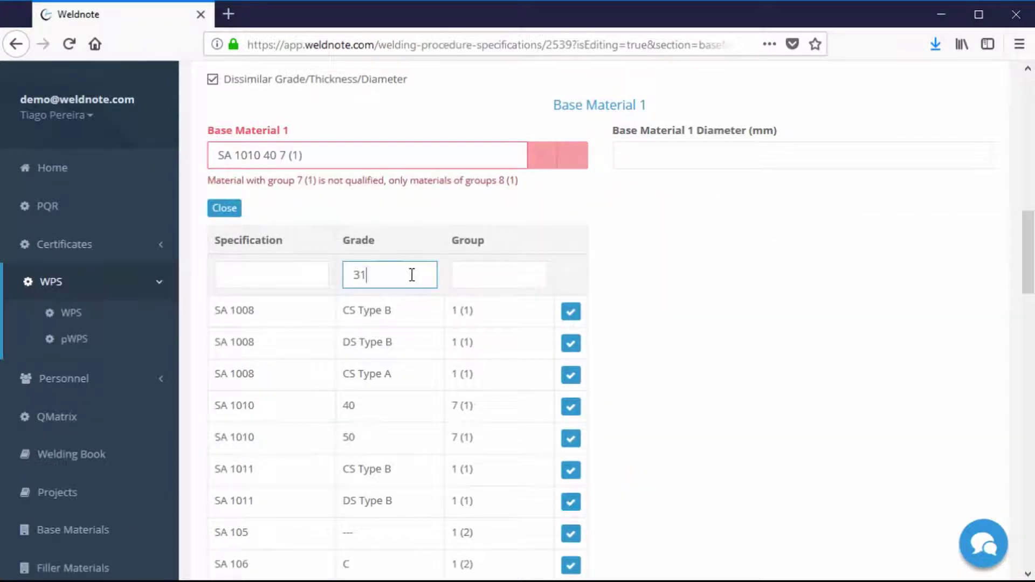
pyautogui.write('6L')
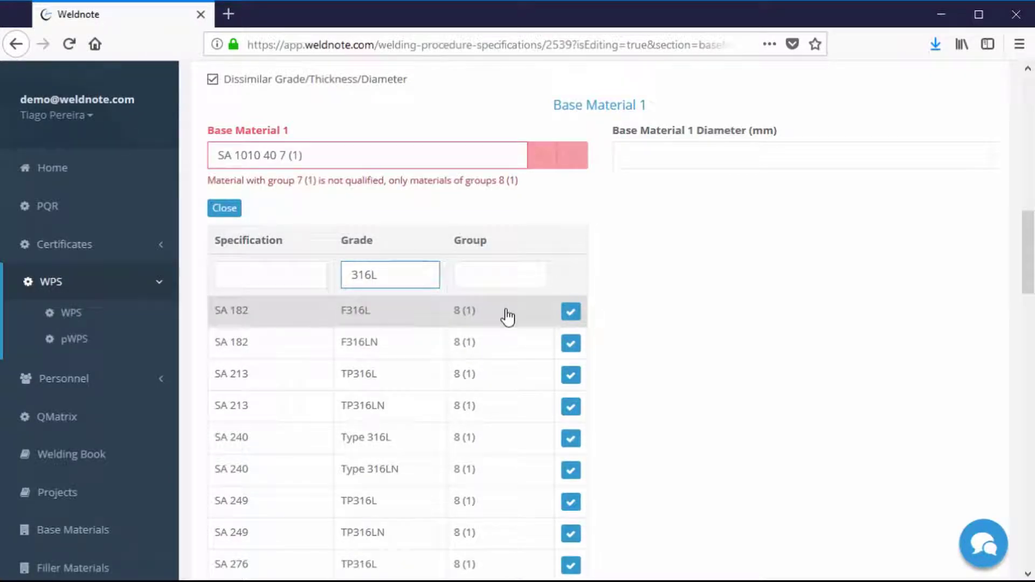
pyautogui.click(508, 317)
pyautogui.click(573, 301)
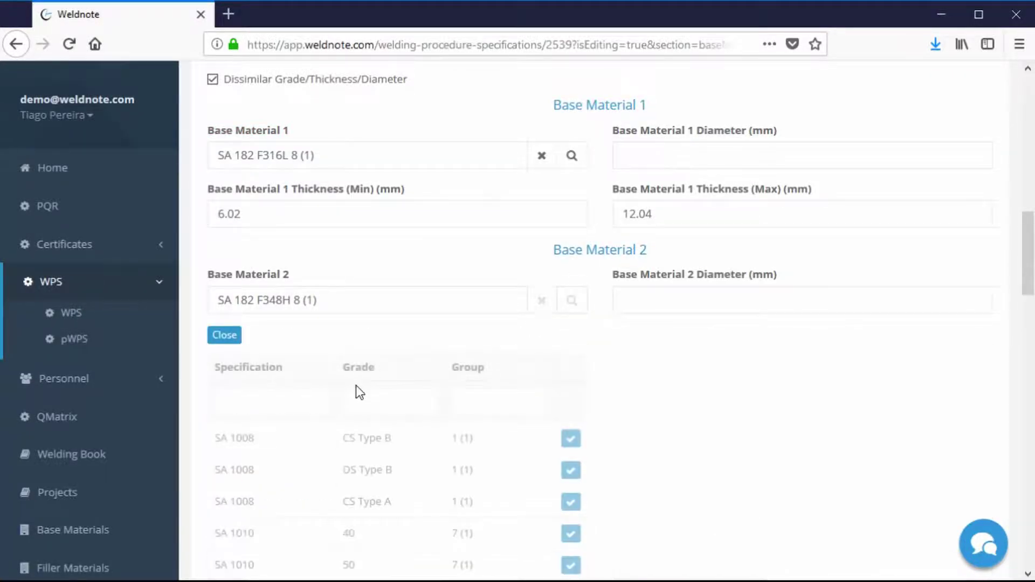
pyautogui.click(393, 402)
pyautogui.write('316L')
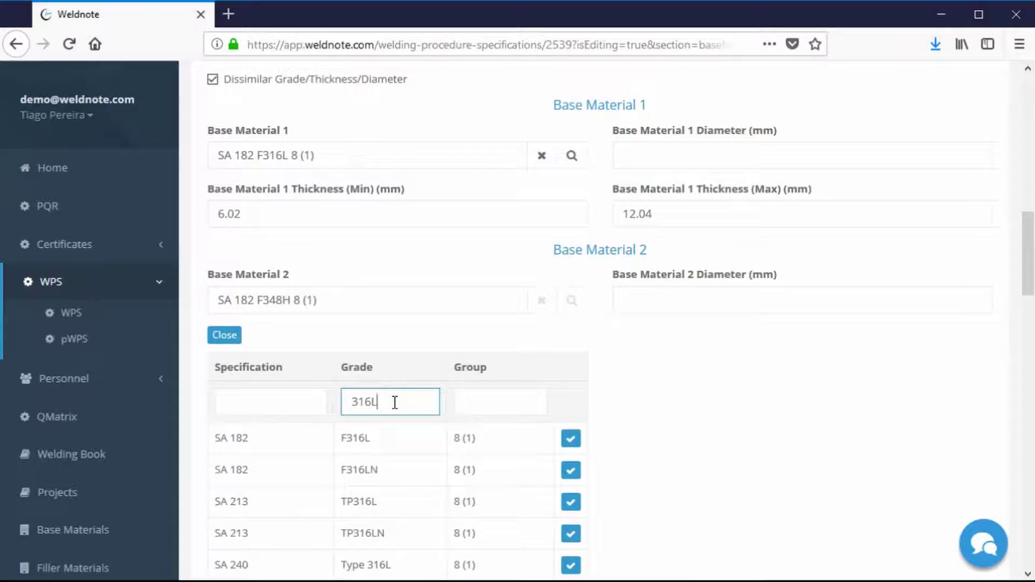
pyautogui.click(372, 437)
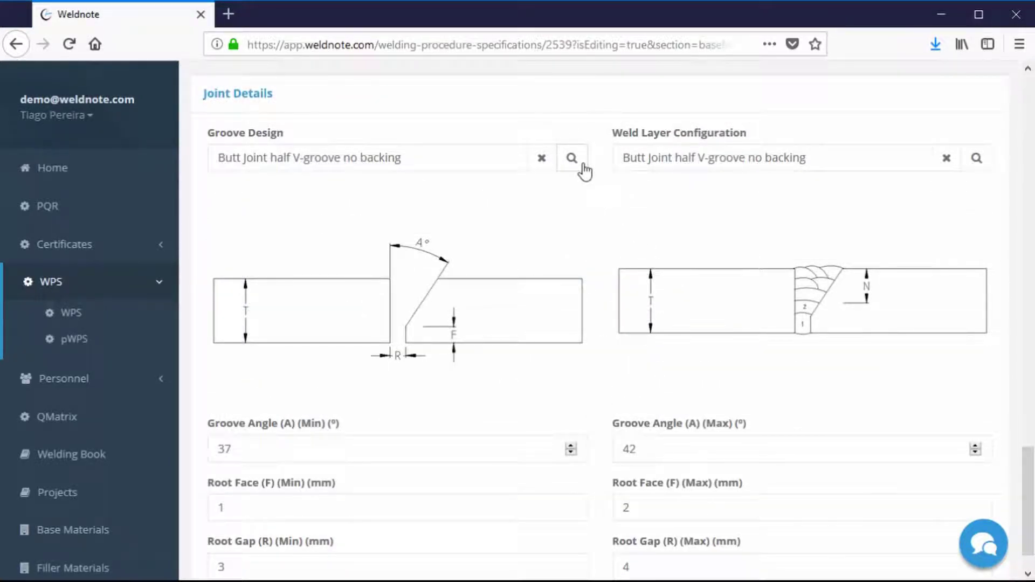
# Show all groove designs and select Butt Joint J-groove mat backing.
pyautogui.click(583, 166)
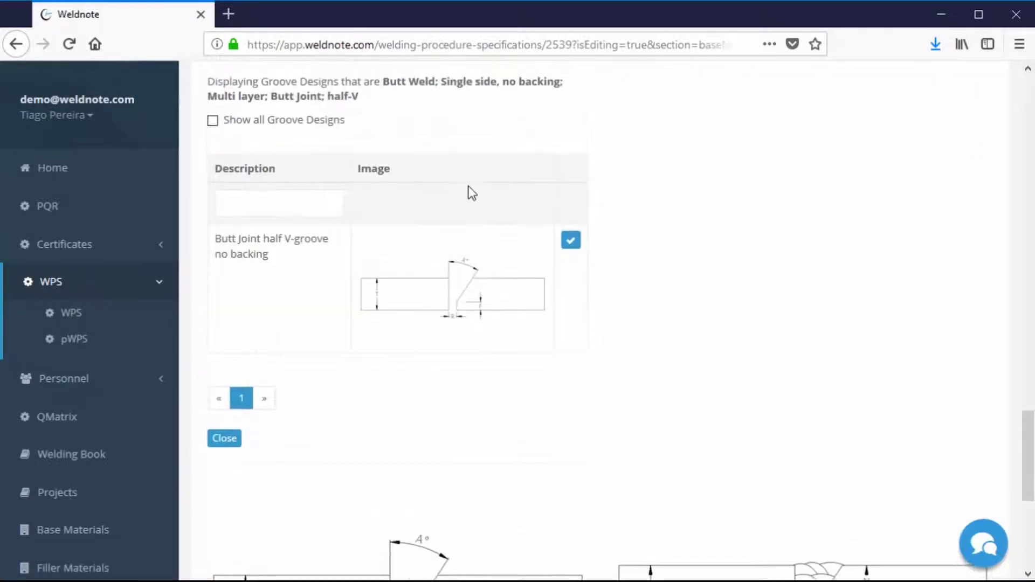
pyautogui.click(300, 122)
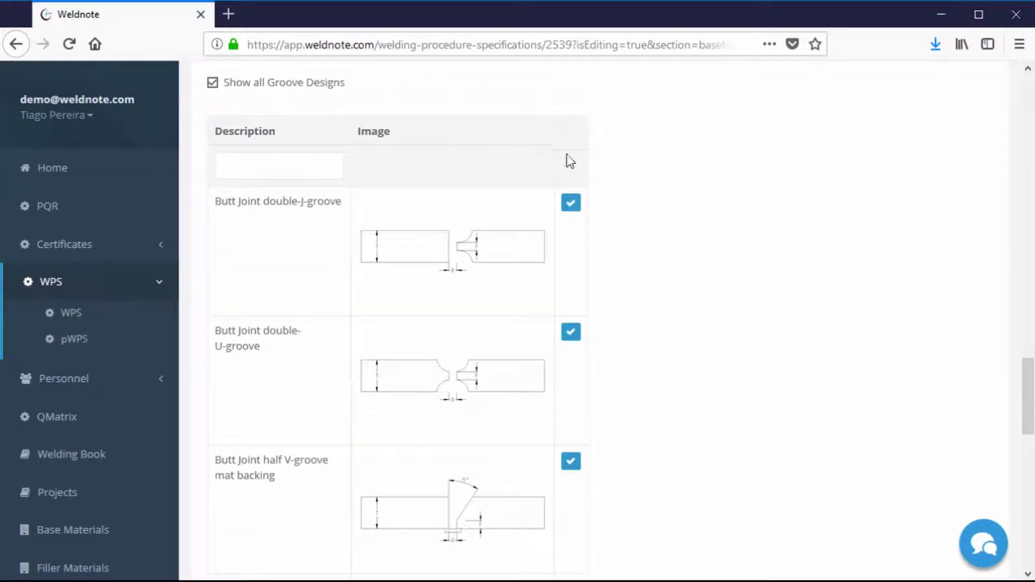
pyautogui.scroll(-6, 661, 267)
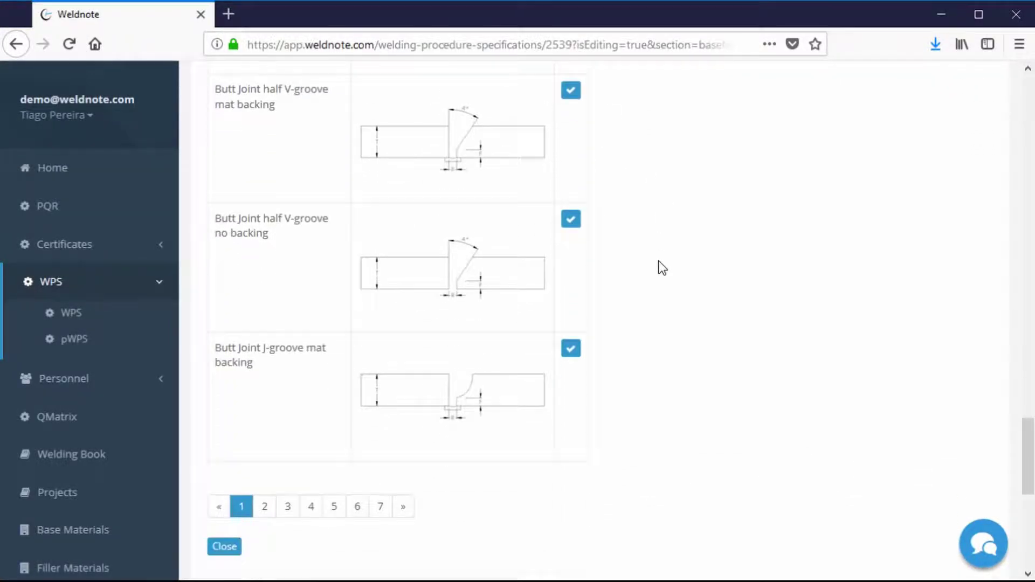
pyautogui.click(496, 424)
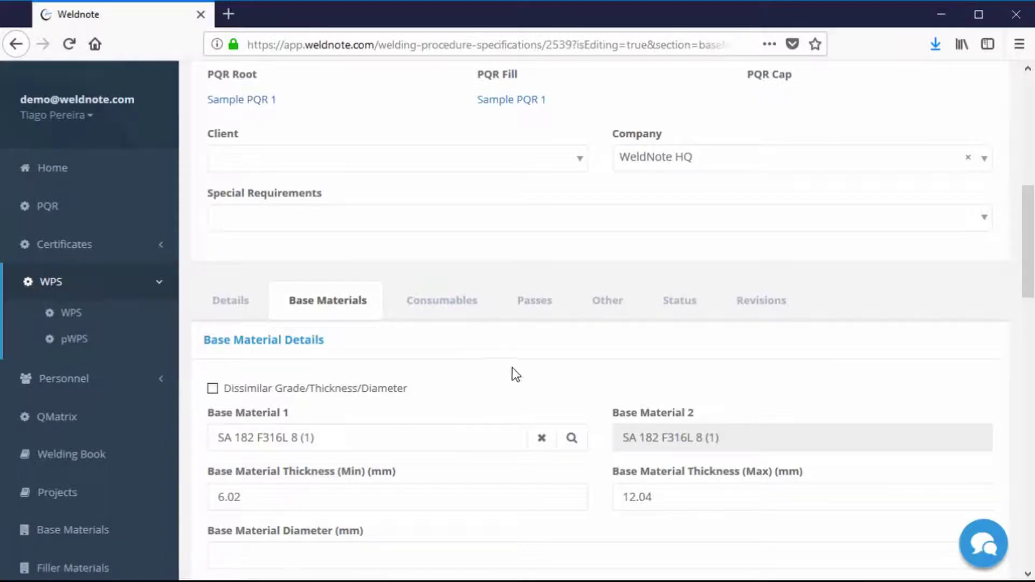
# Add a new welding pass with layer set to Fill (GTAW).
pyautogui.click(536, 314)
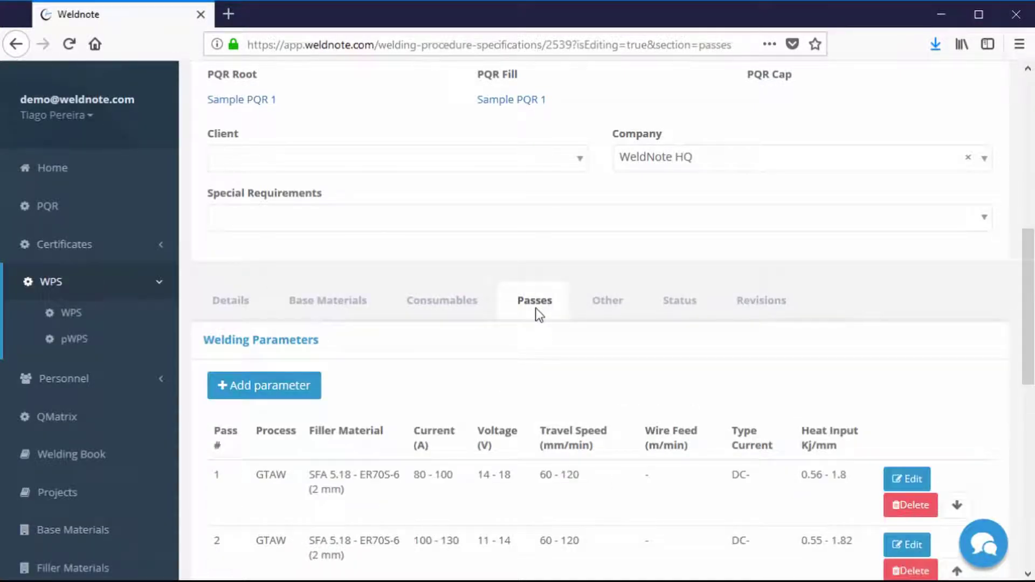
pyautogui.scroll(-2, 546, 307)
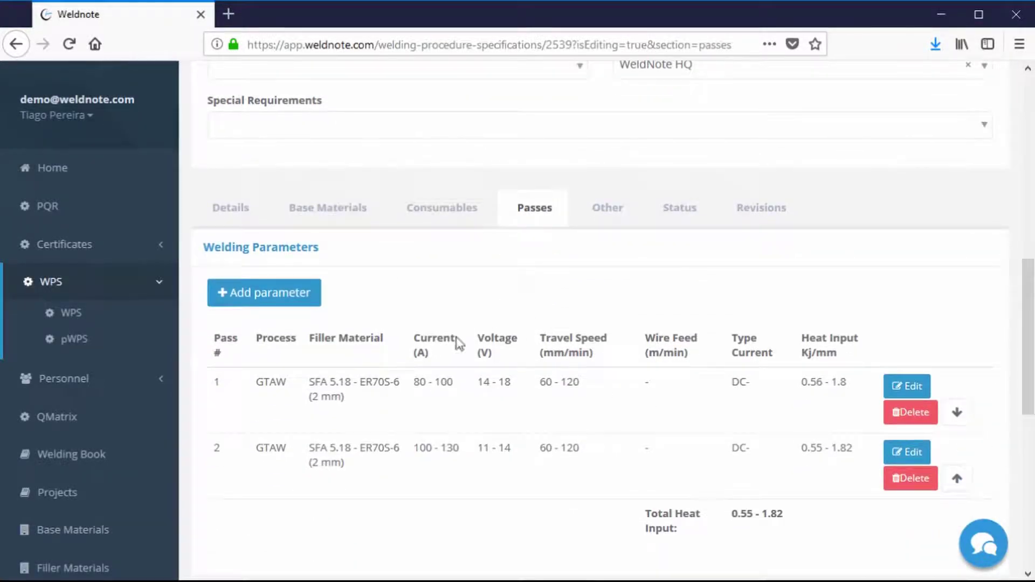
pyautogui.click(303, 302)
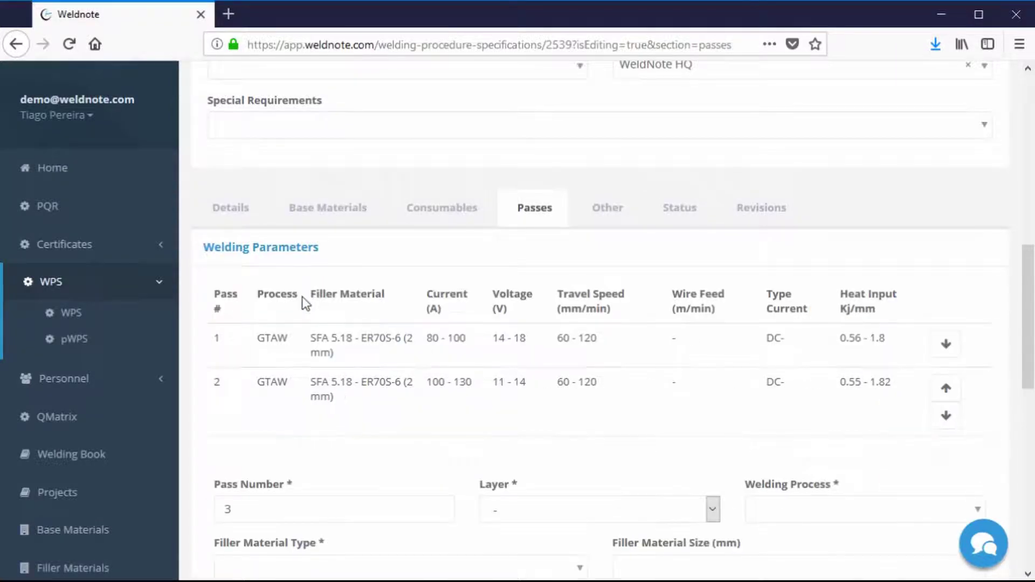
pyautogui.scroll(-2, 511, 316)
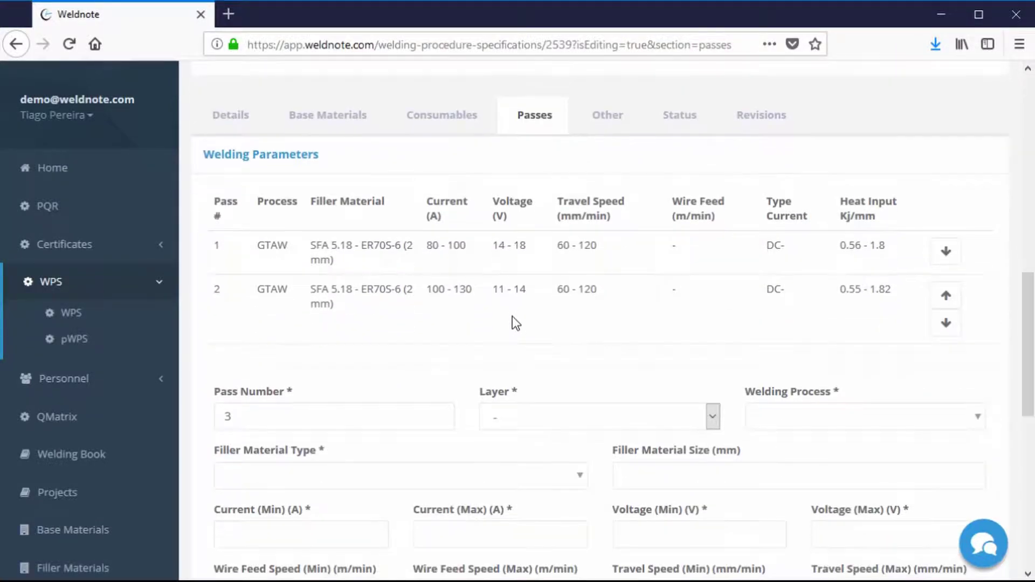
pyautogui.scroll(-4, 512, 316)
pyautogui.click(544, 240)
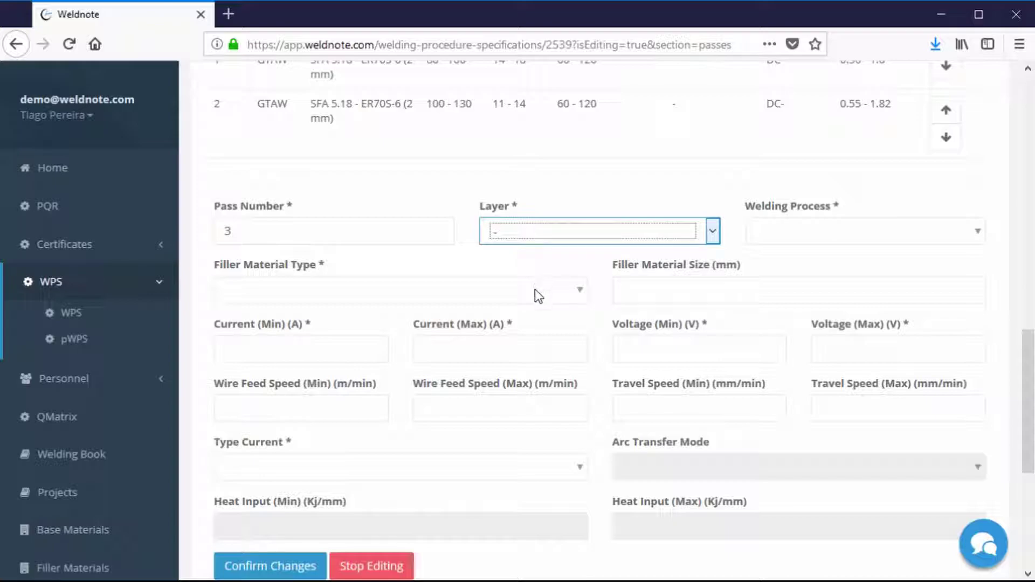
pyautogui.press('Down')
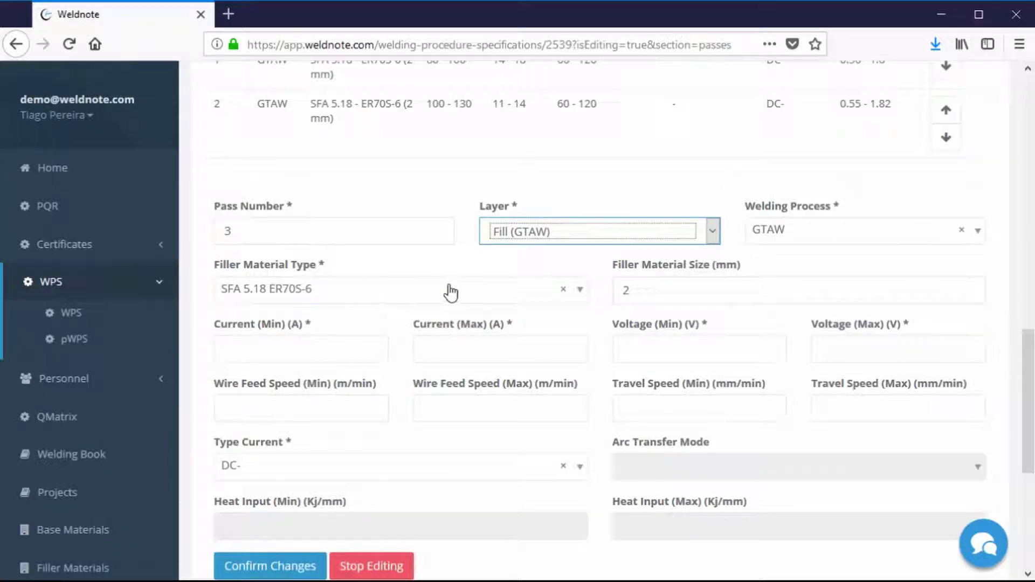
# Enter current 80–100 A, voltage 12–15 V and travel speed 55–65 mm/min.
pyautogui.click(277, 359)
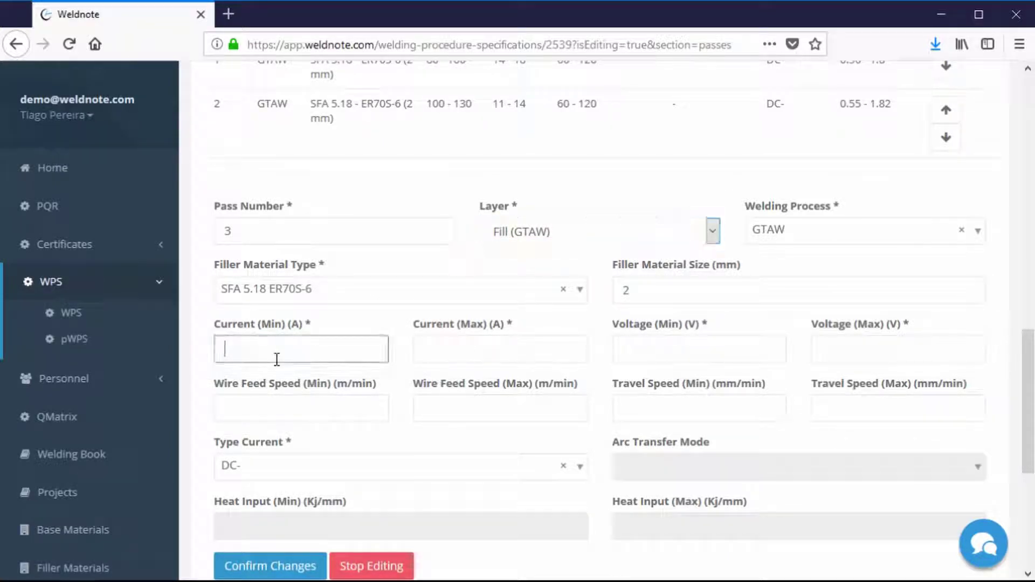
pyautogui.scroll(-2, 308, 323)
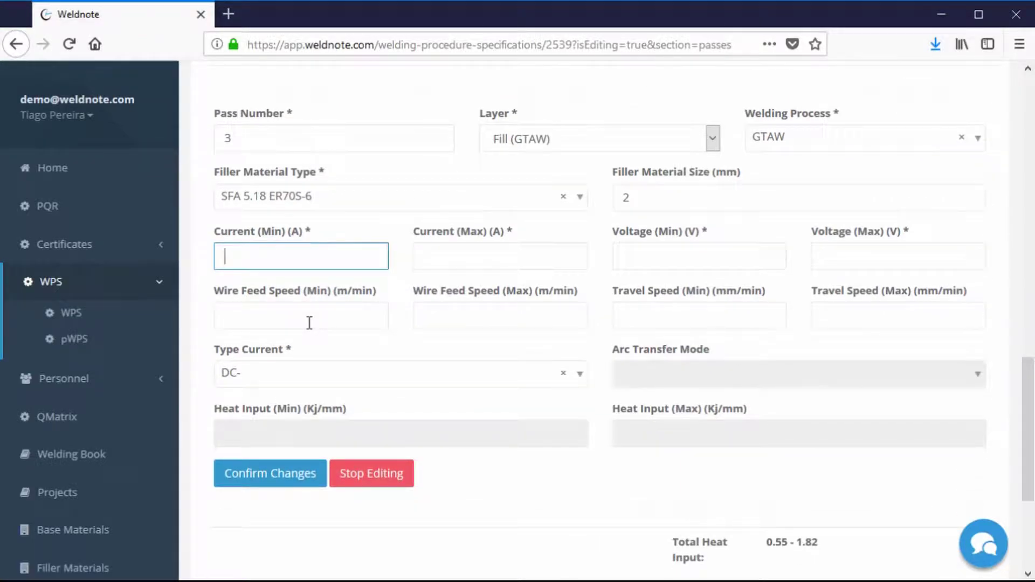
pyautogui.write('80')
pyautogui.press('Tab')
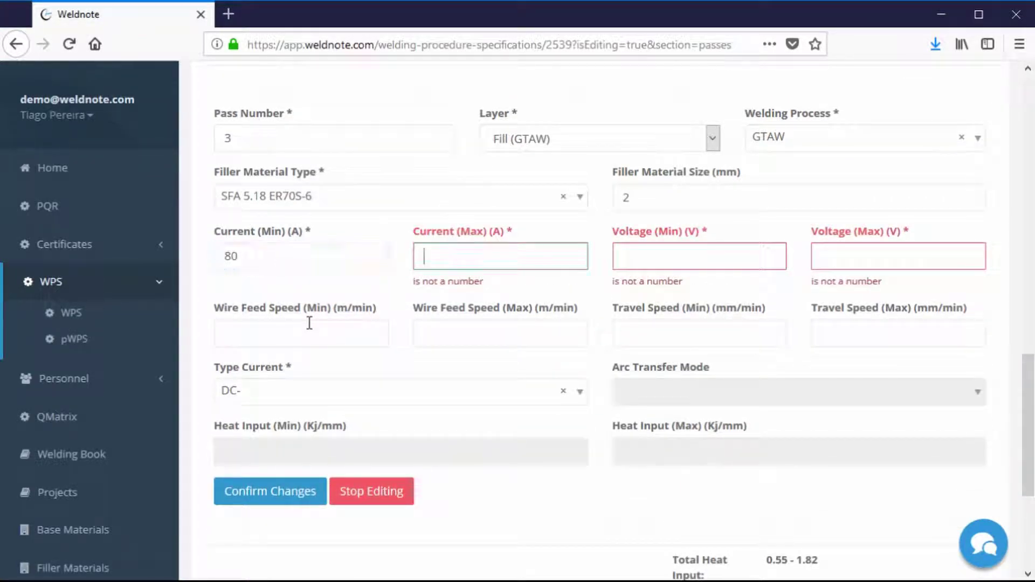
pyautogui.write('100')
pyautogui.press('Tab')
pyautogui.write('12')
pyautogui.press('Tab')
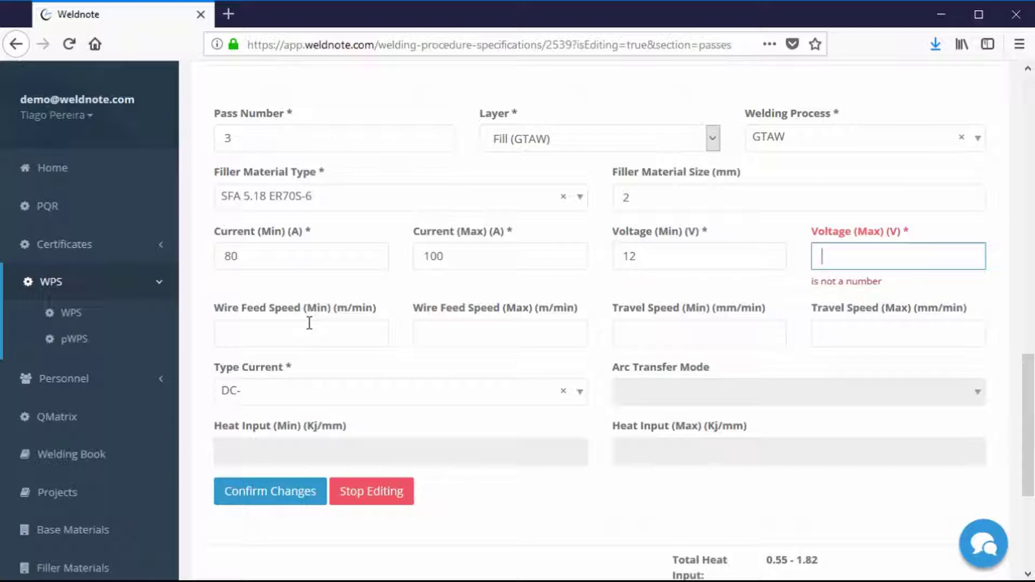
pyautogui.write('15')
pyautogui.press('Tab')
pyautogui.press('Tab')
pyautogui.press('Tab')
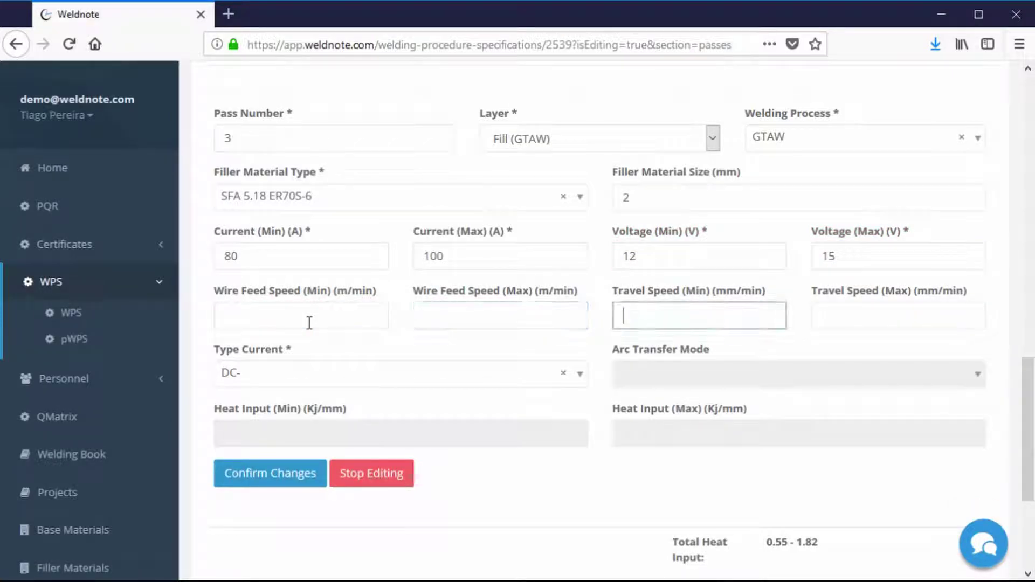
pyautogui.write('55')
pyautogui.press('Tab')
pyautogui.write('65')
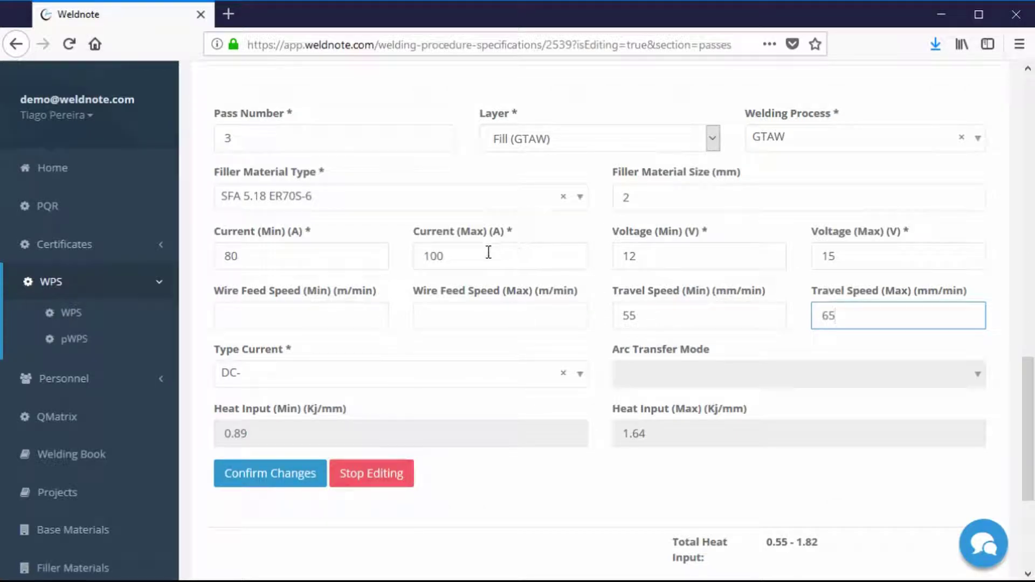
# Correct the pass's maximum current, ending at 100 A.
pyautogui.doubleClick(443, 256)
pyautogui.write('15')
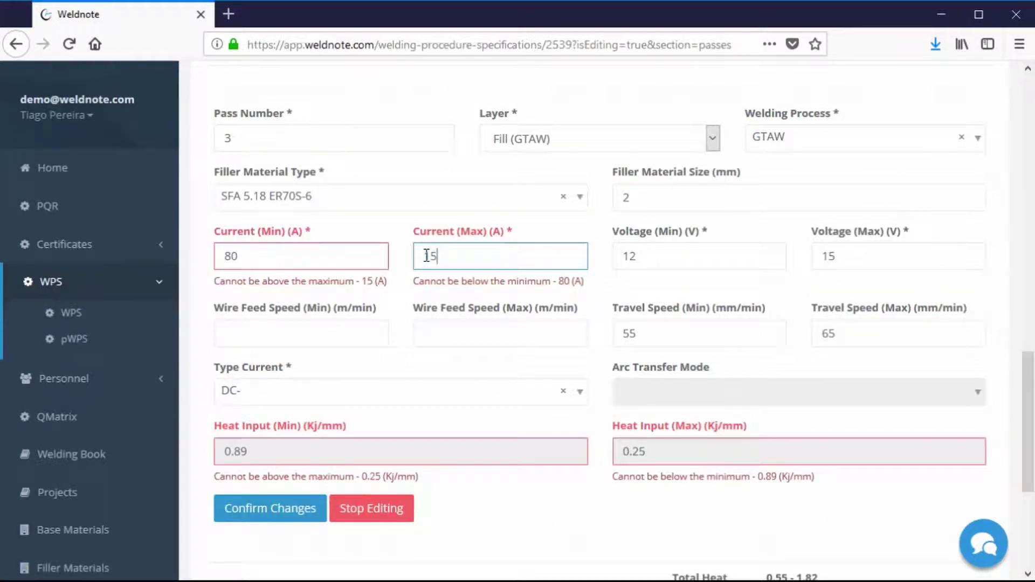
pyautogui.write('0')
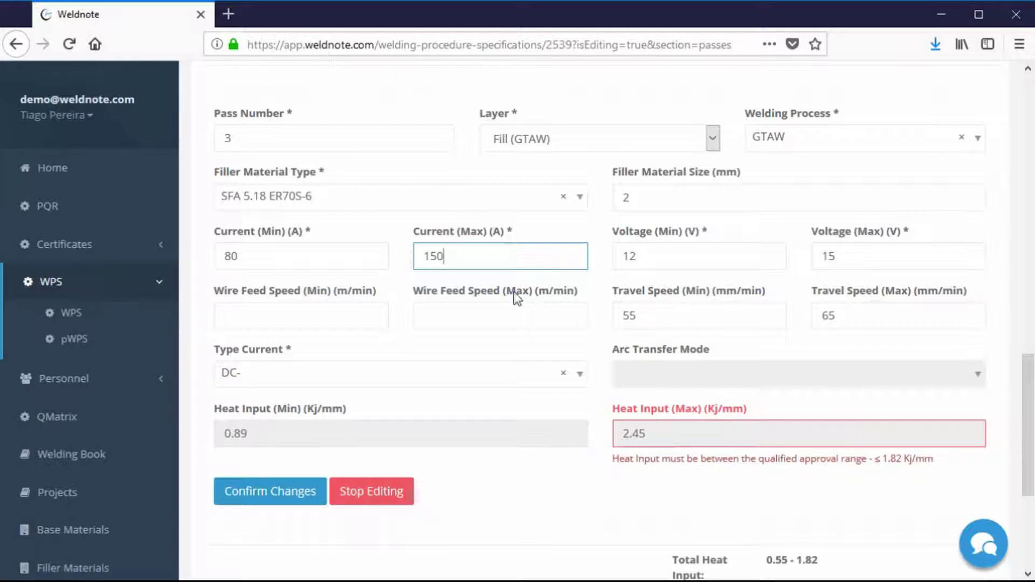
pyautogui.moveTo(456, 257); pyautogui.dragTo(402, 266)
pyautogui.write('100')
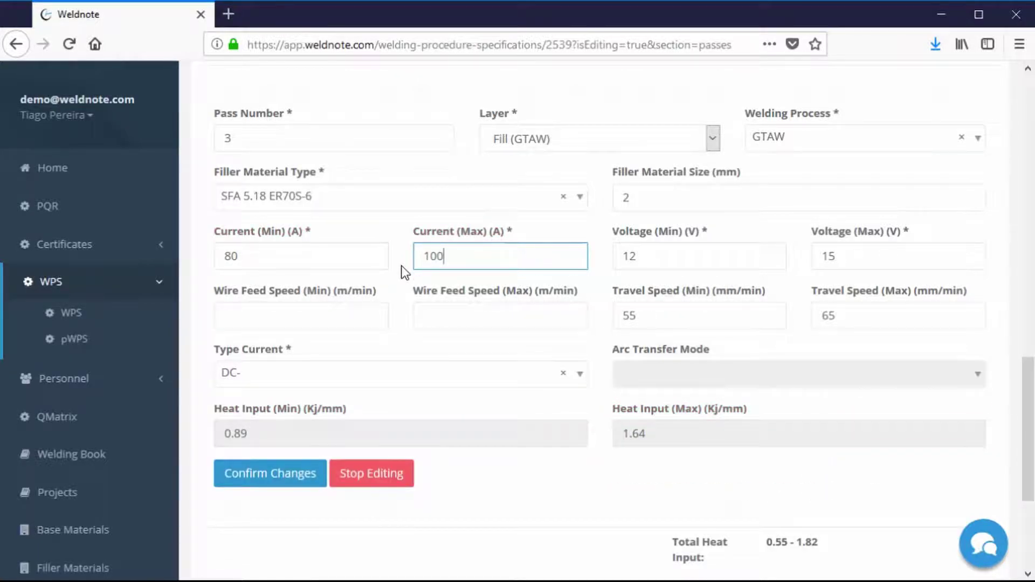
# Save the new pass, then bring up the WPS Status section and Date Written calendar.
pyautogui.click(269, 473)
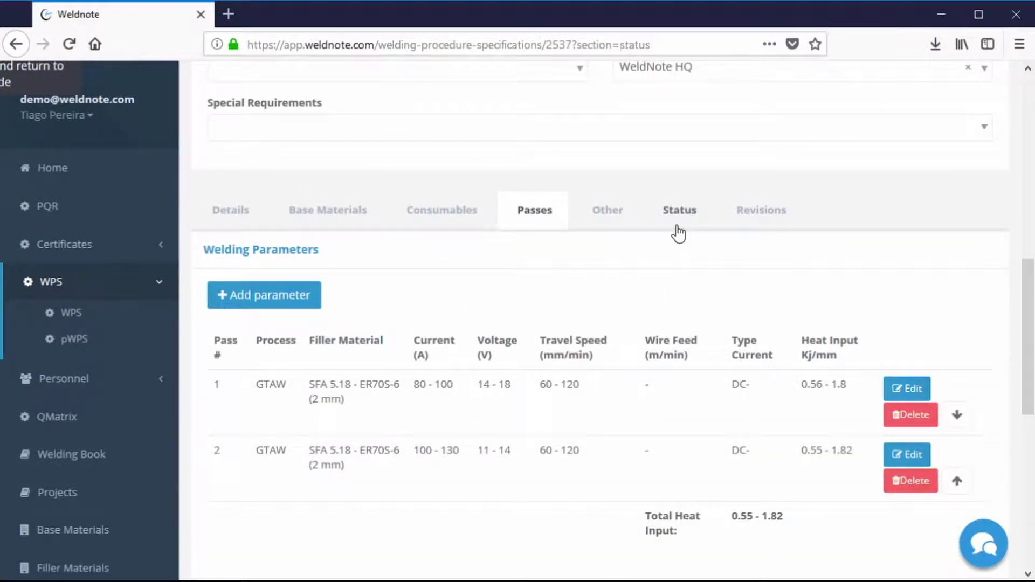
pyautogui.click(679, 233)
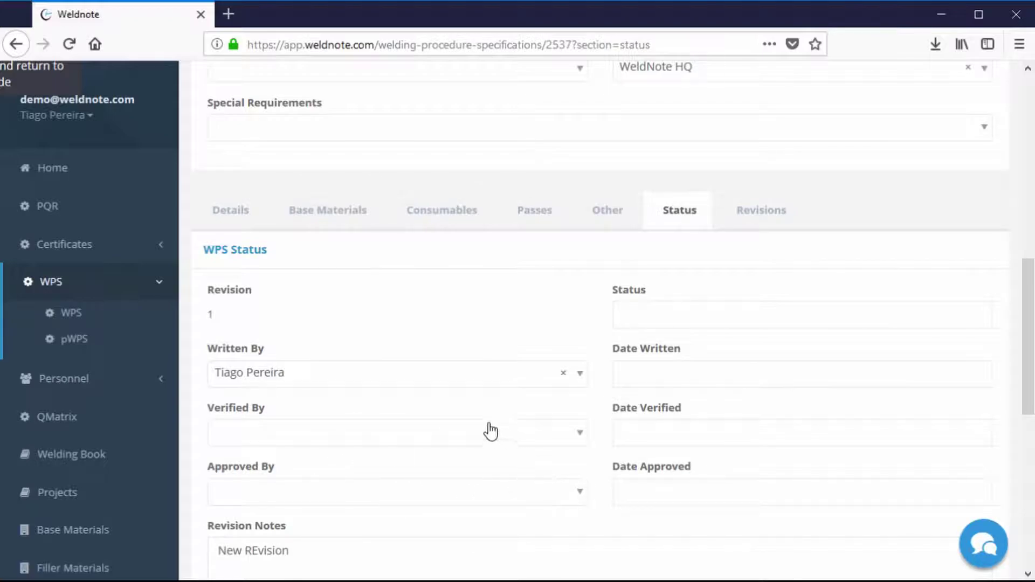
pyautogui.click(674, 367)
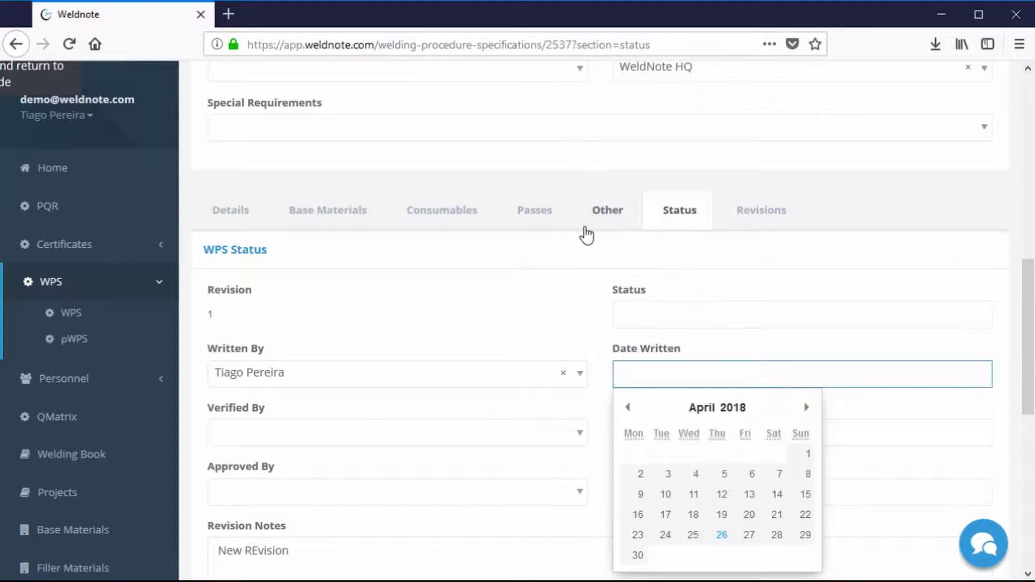
pyautogui.click(754, 212)
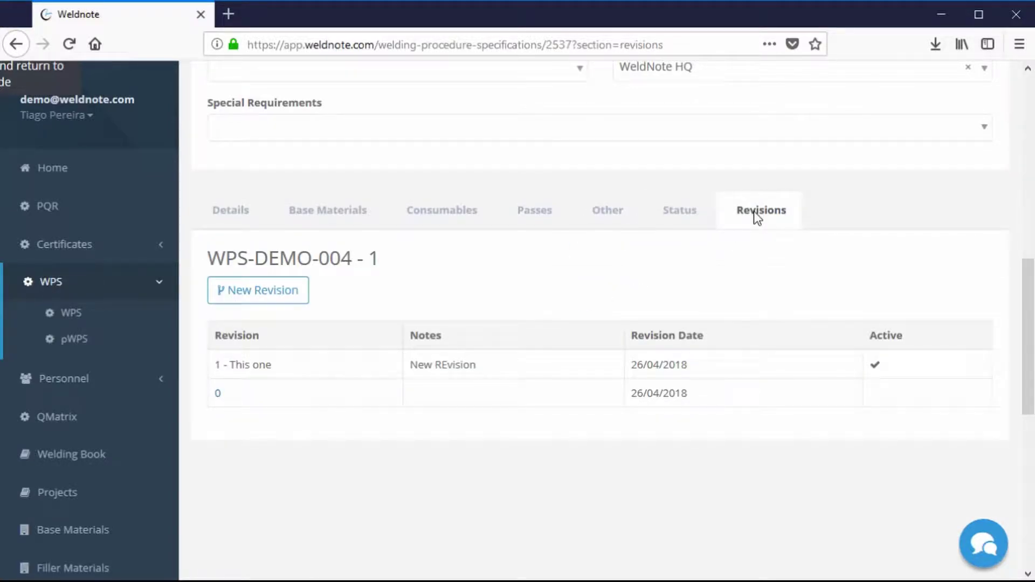
pyautogui.click(286, 299)
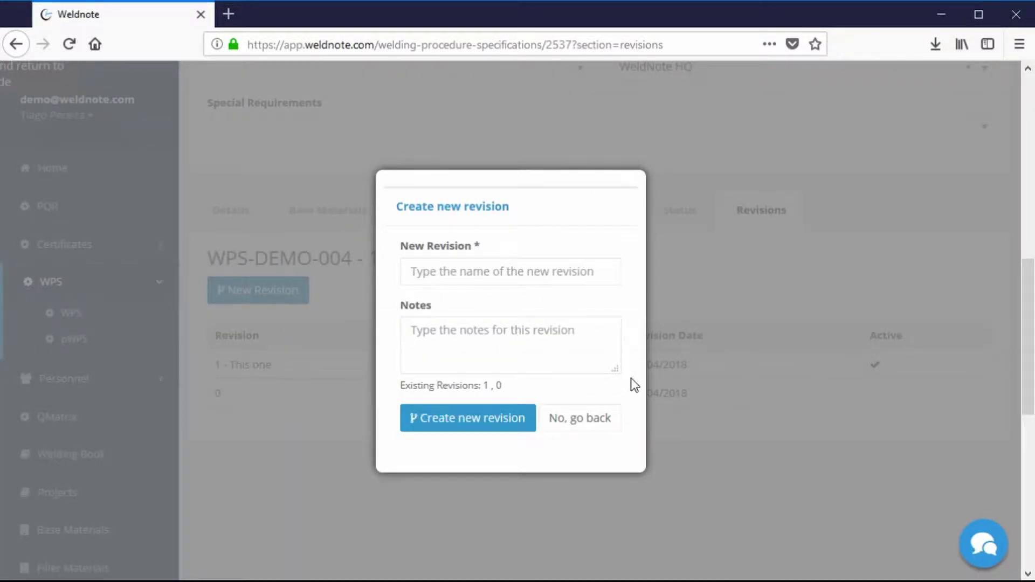
pyautogui.click(713, 413)
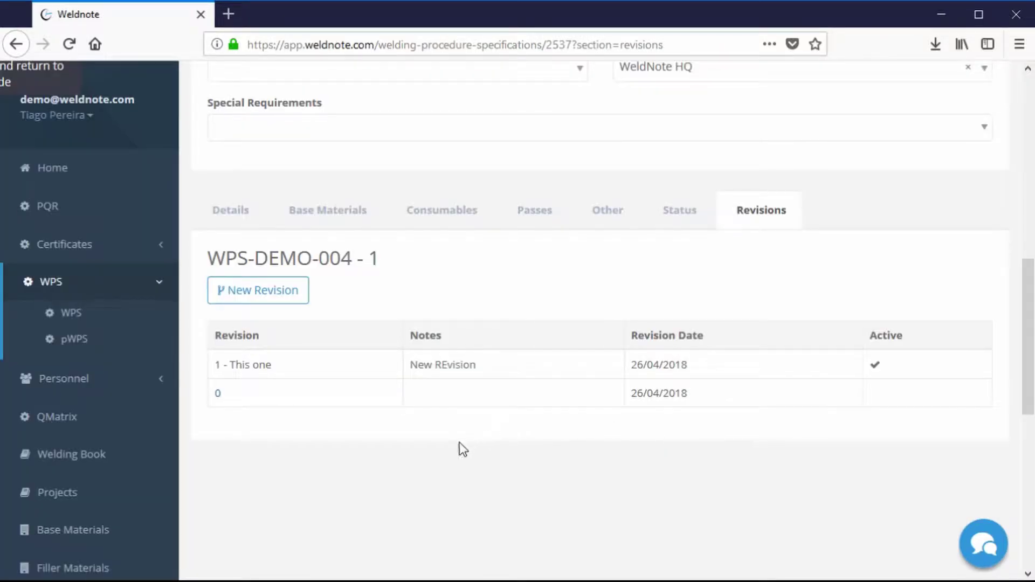
pyautogui.scroll(10, 458, 442)
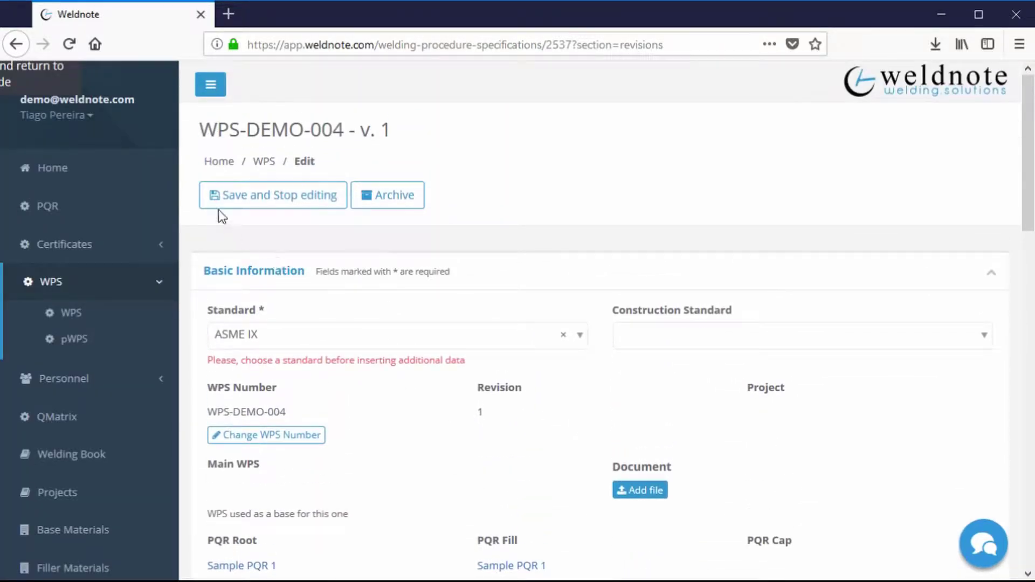
# Save WPS-DEMO-004, download it as an Excel file, and return to the WPS list.
pyautogui.click(229, 196)
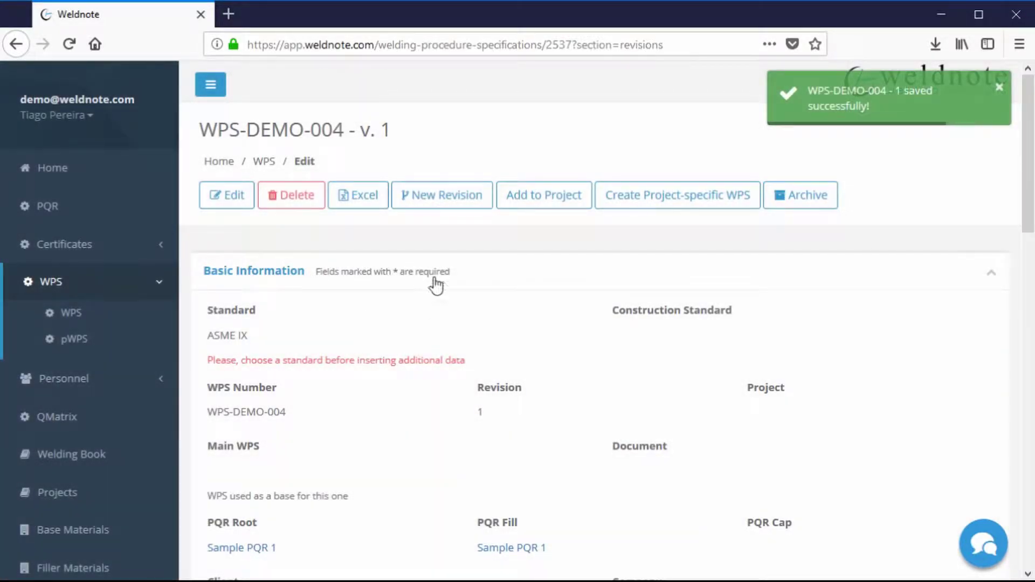
pyautogui.click(352, 189)
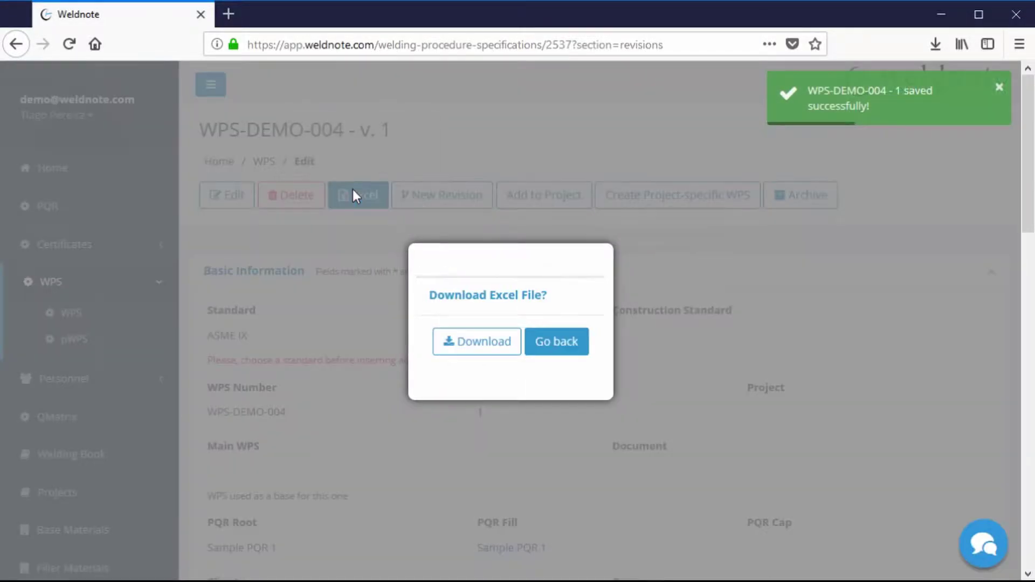
pyautogui.click(511, 351)
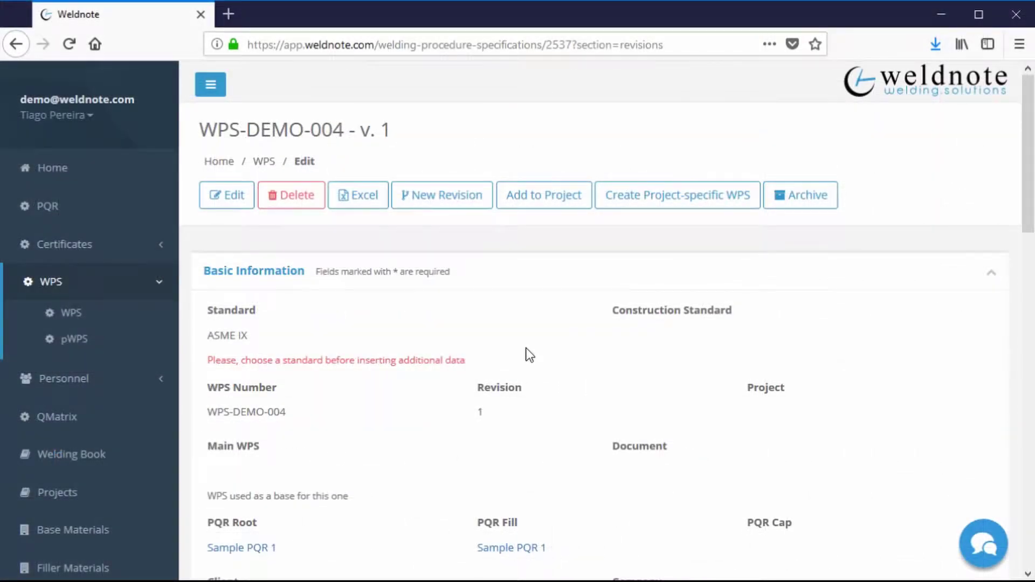
pyautogui.click(123, 323)
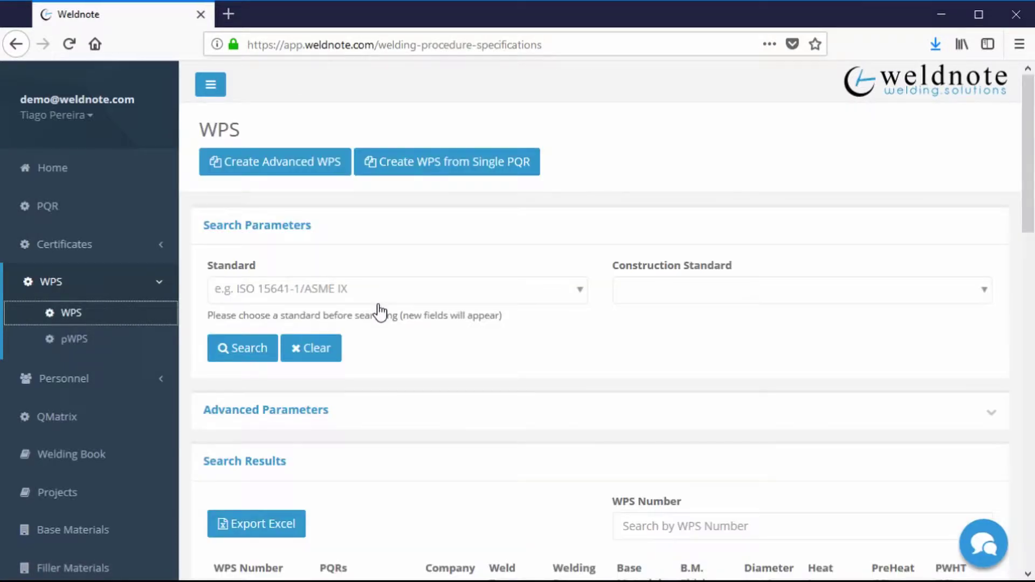
# Start an advanced WPS numbered WPS-Multi with standard ASME IX and weld type Butt Weld.
pyautogui.click(314, 170)
pyautogui.click(501, 337)
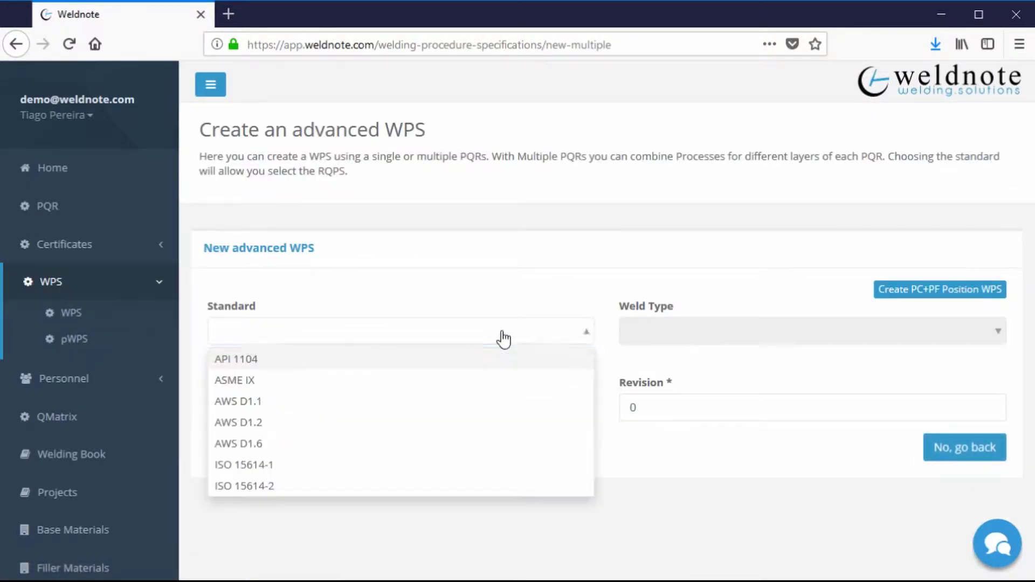
pyautogui.click(458, 381)
pyautogui.click(664, 333)
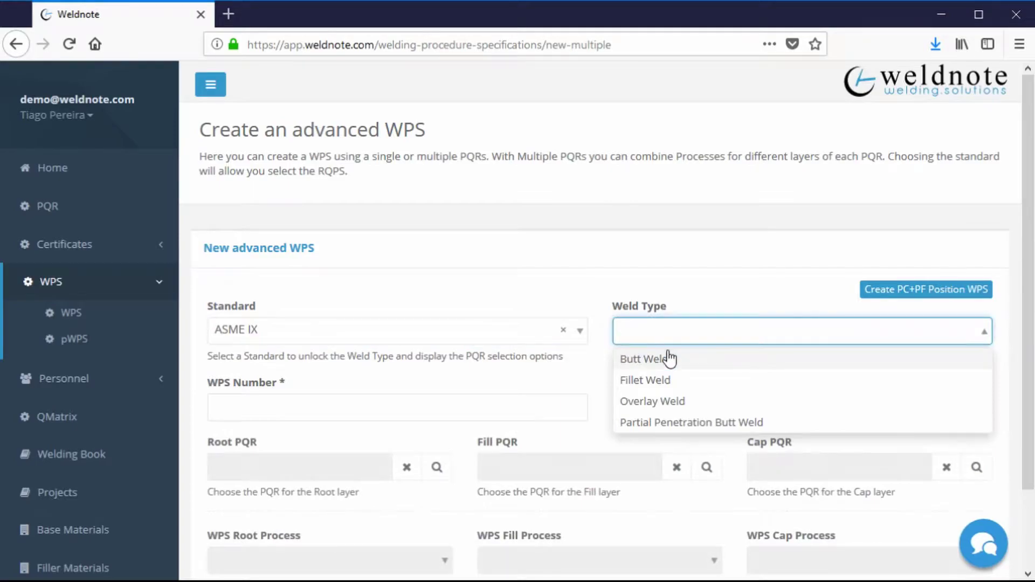
pyautogui.click(667, 356)
pyautogui.click(512, 403)
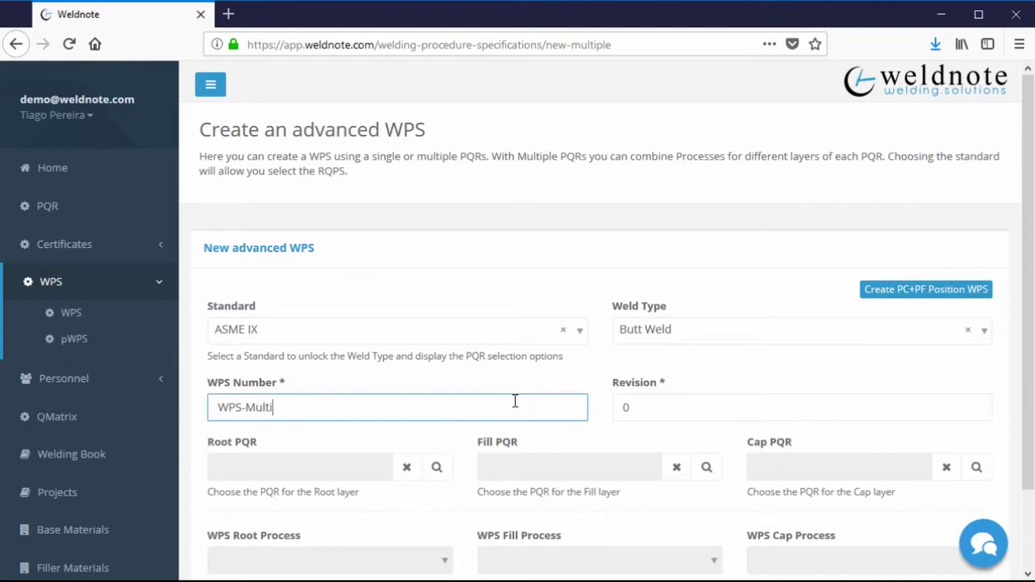
pyautogui.scroll(-2, 516, 400)
# Assign Sample PQR 1 to the root layer and Sample PQR 2 to the fill layer.
pyautogui.click(449, 378)
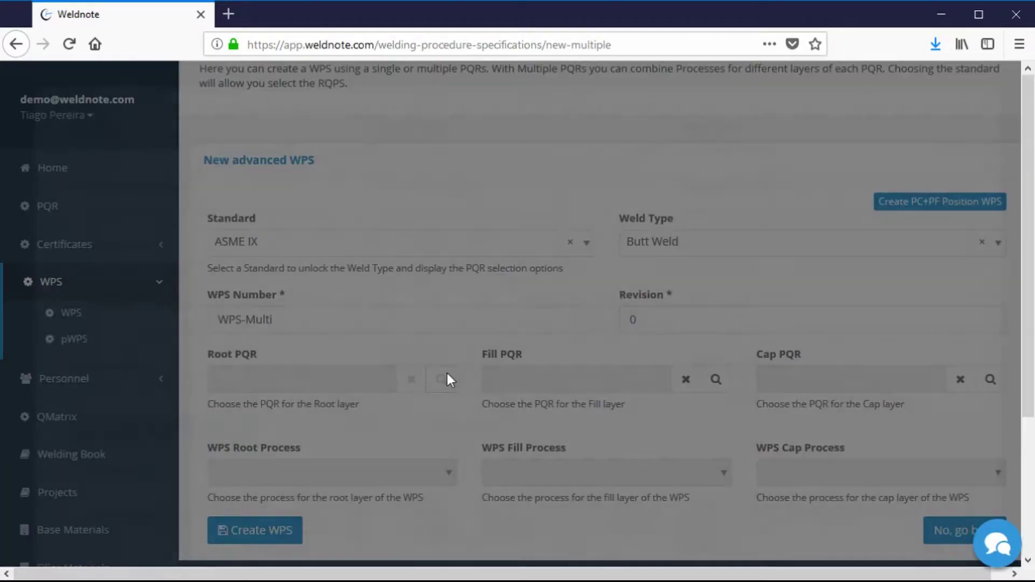
pyautogui.scroll(-5, 447, 373)
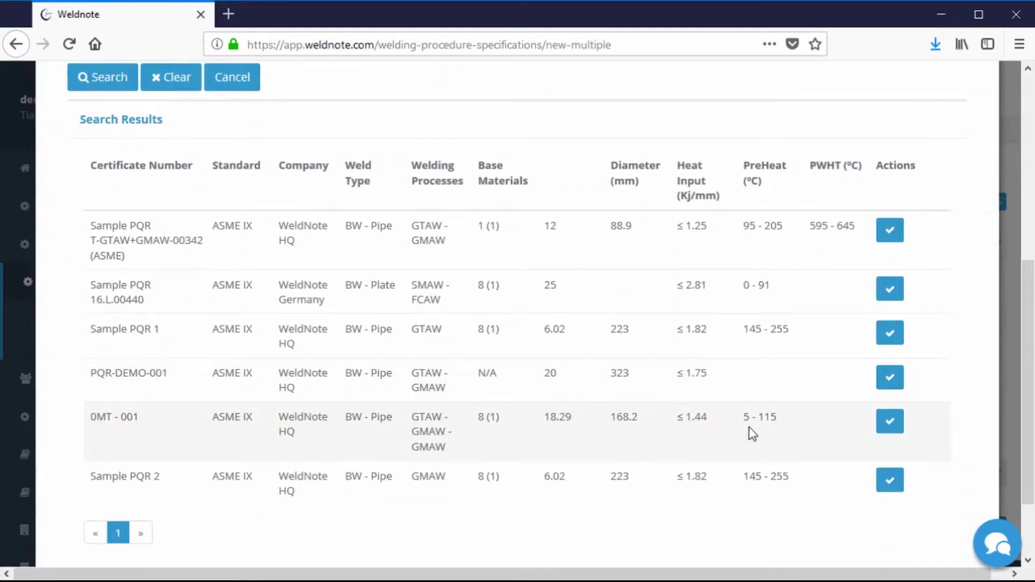
pyautogui.click(889, 333)
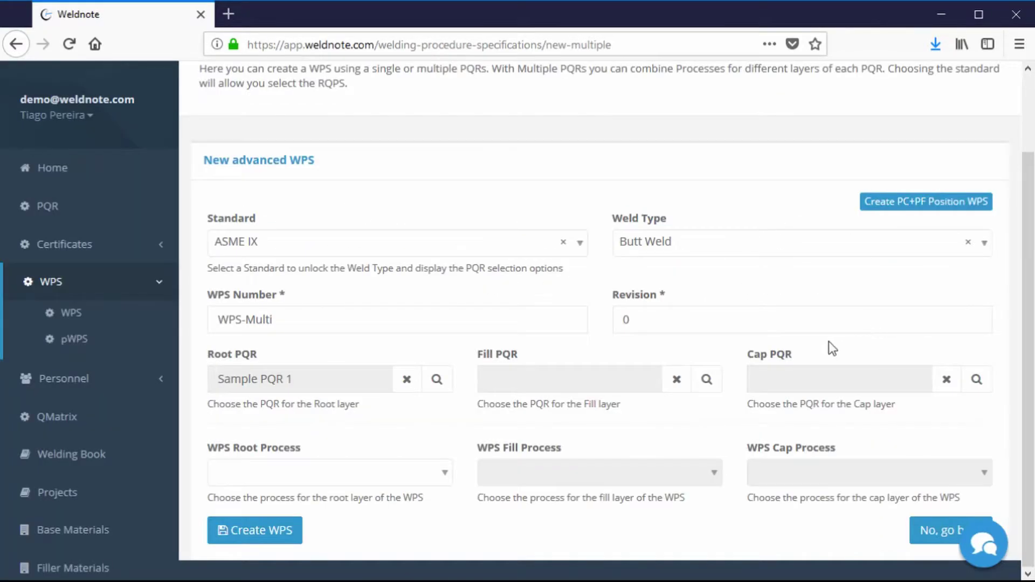
pyautogui.click(706, 379)
pyautogui.scroll(-3, 678, 378)
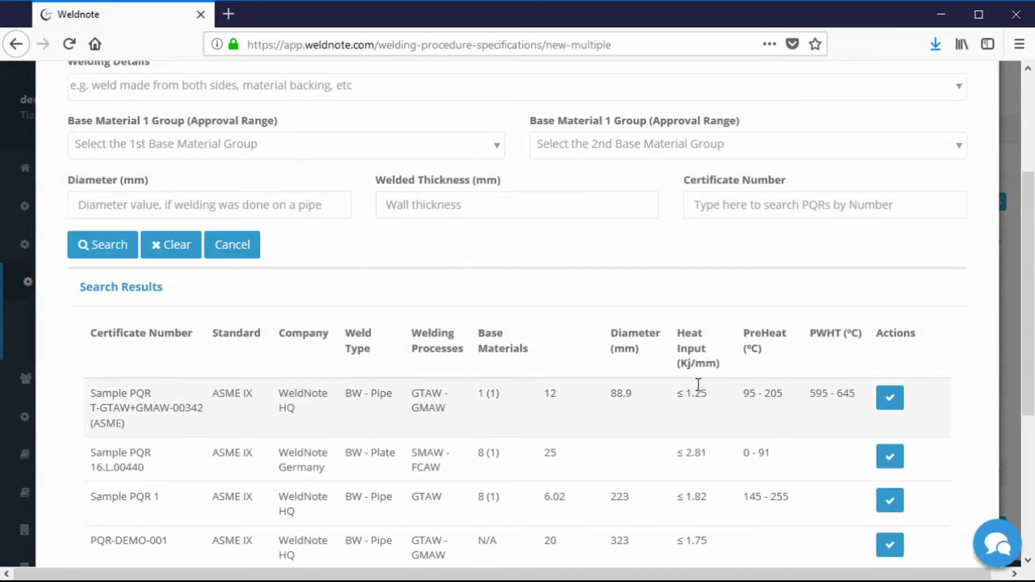
pyautogui.scroll(-5, 727, 393)
pyautogui.click(889, 390)
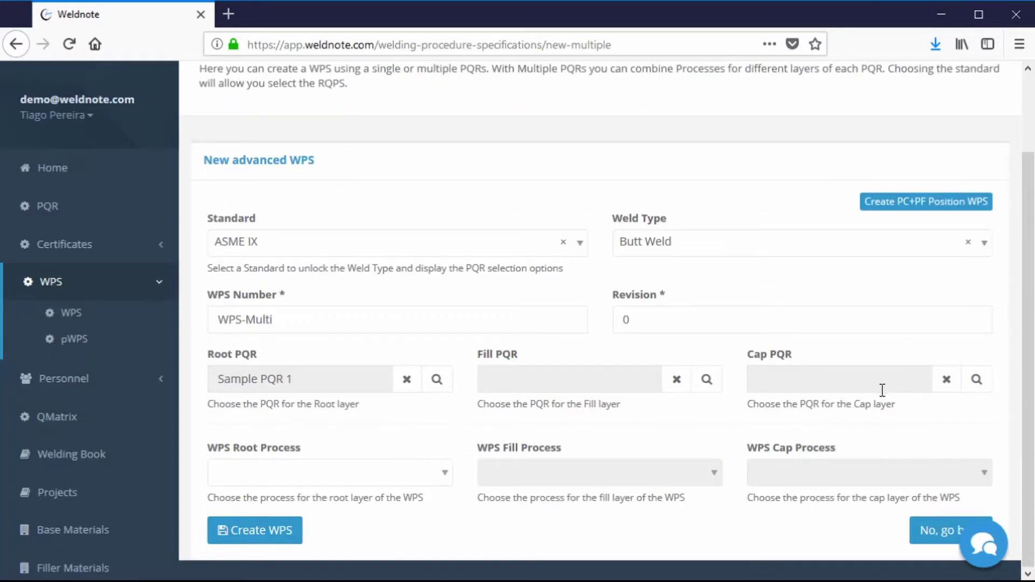
# Set the root process to GTAW - (Root) and fill process to GMAW - (Fill).
pyautogui.click(365, 484)
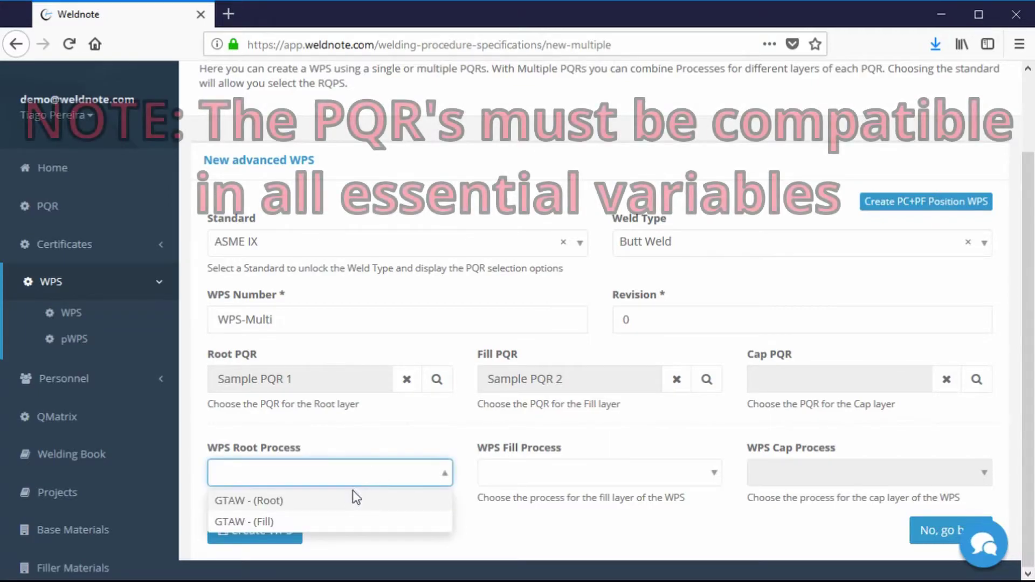
pyautogui.click(347, 501)
pyautogui.click(525, 474)
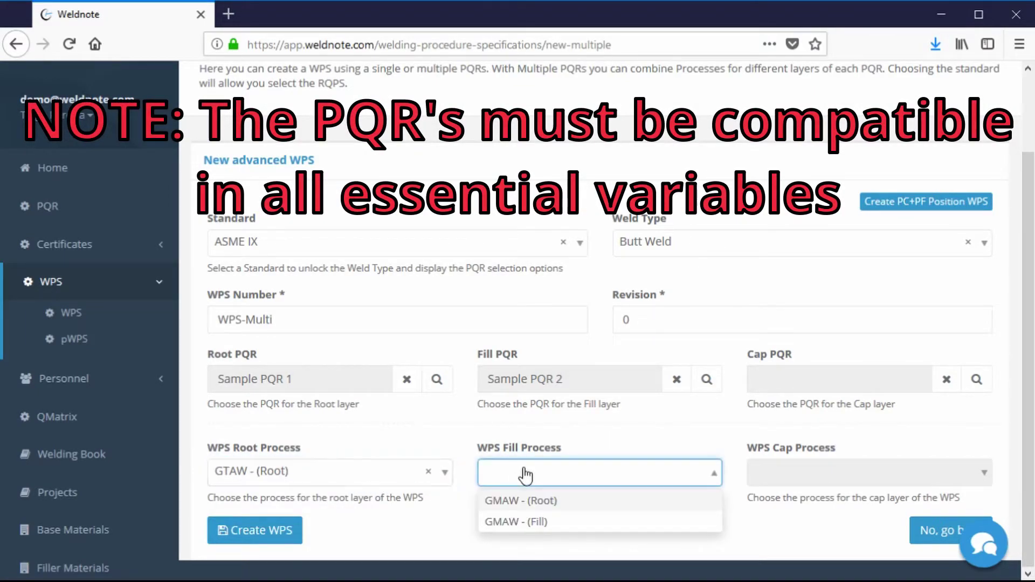
pyautogui.click(536, 522)
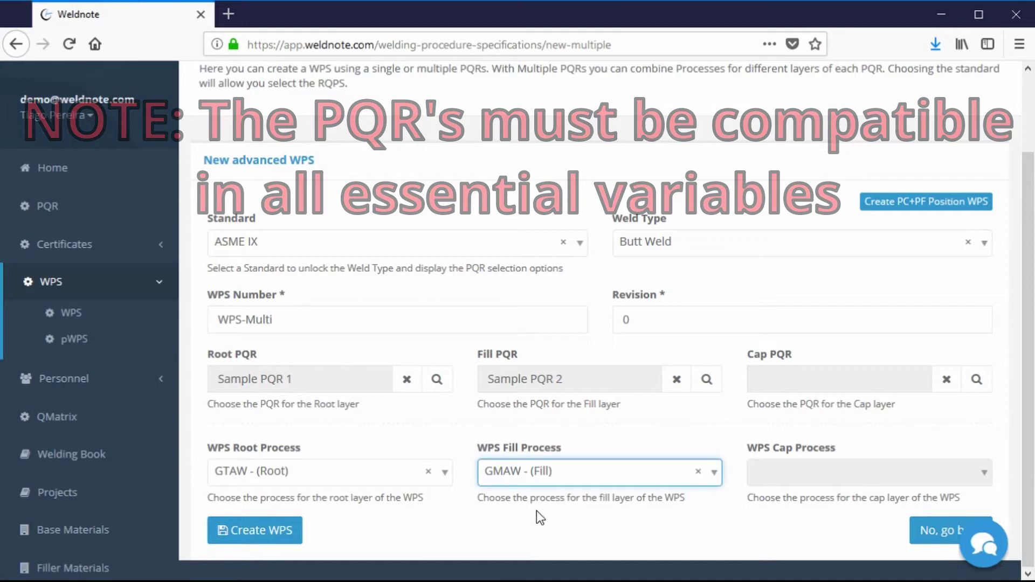
# Create the WPS-Multi procedure and review its new edit page.
pyautogui.click(268, 536)
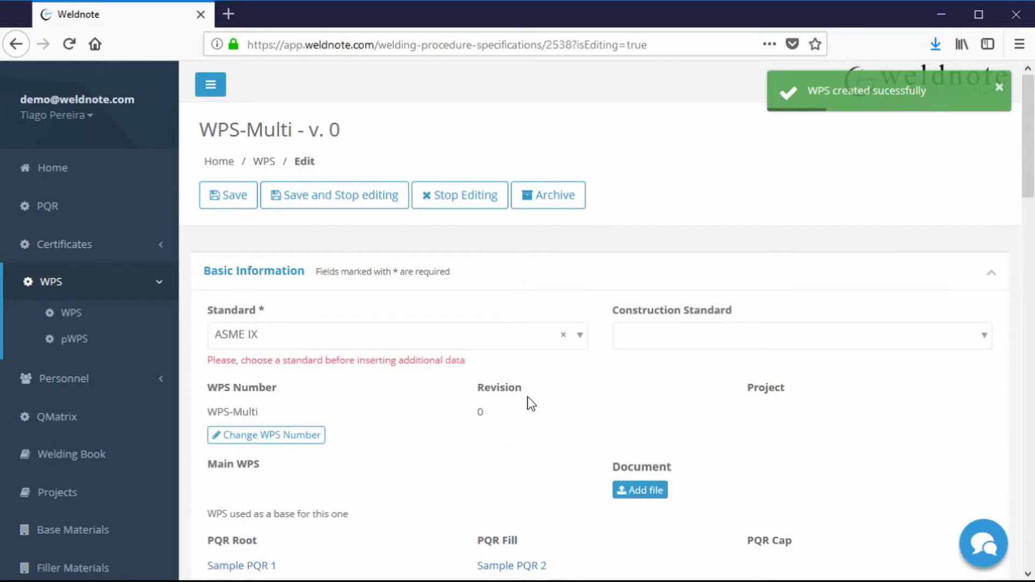
pyautogui.scroll(-12, 439, 337)
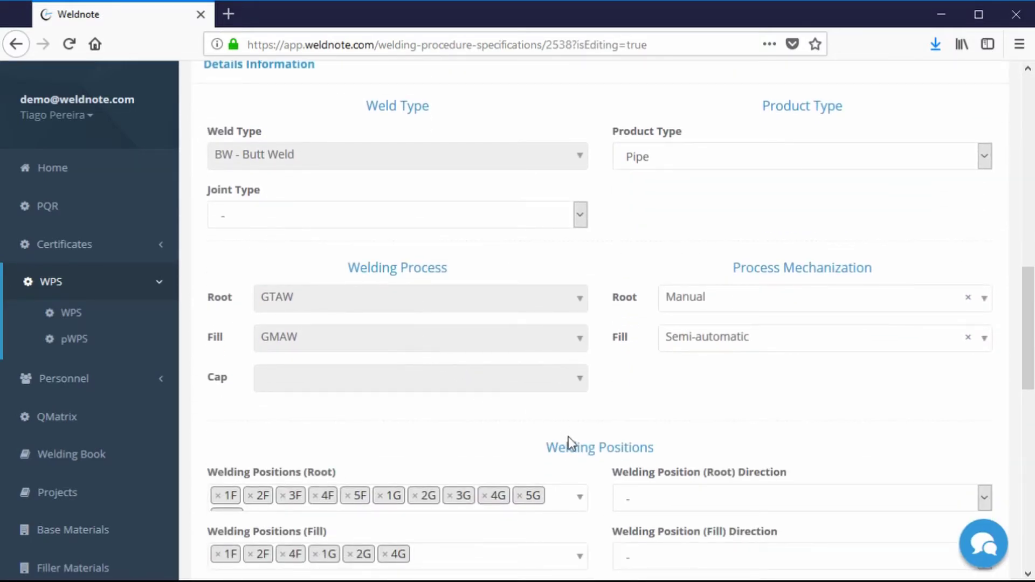
pyautogui.scroll(12, 570, 441)
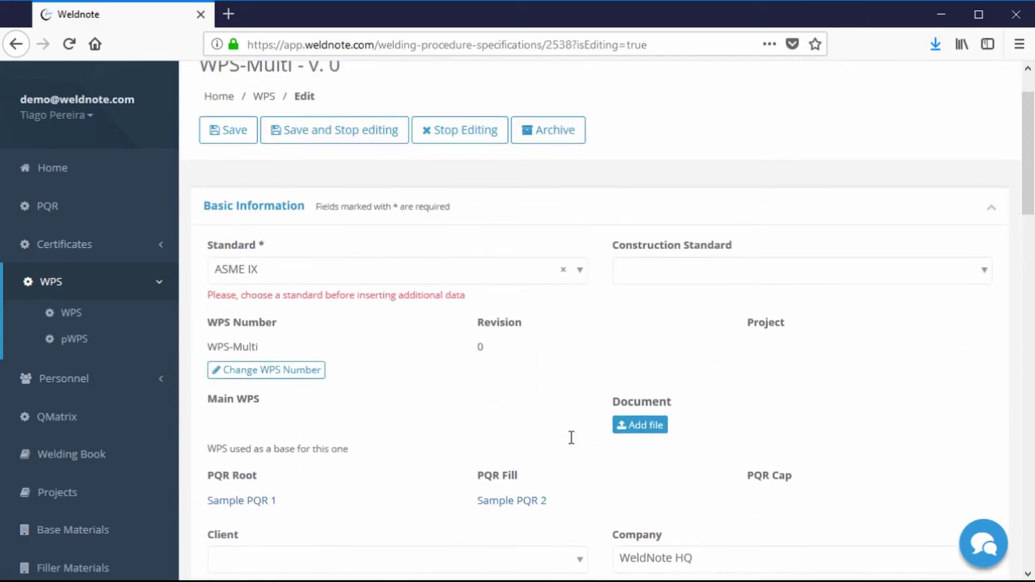